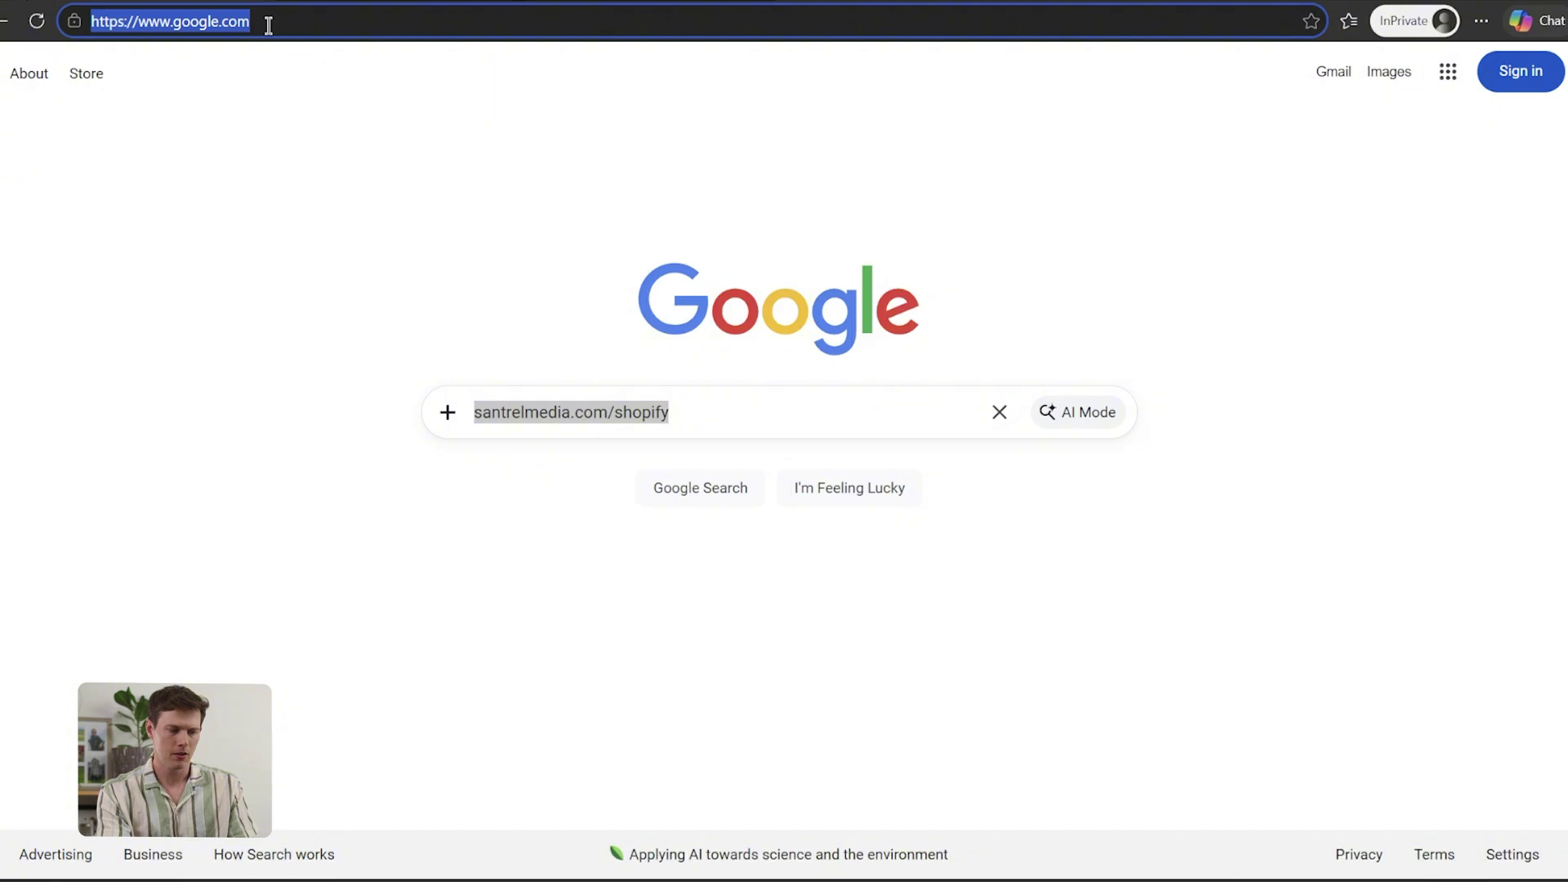
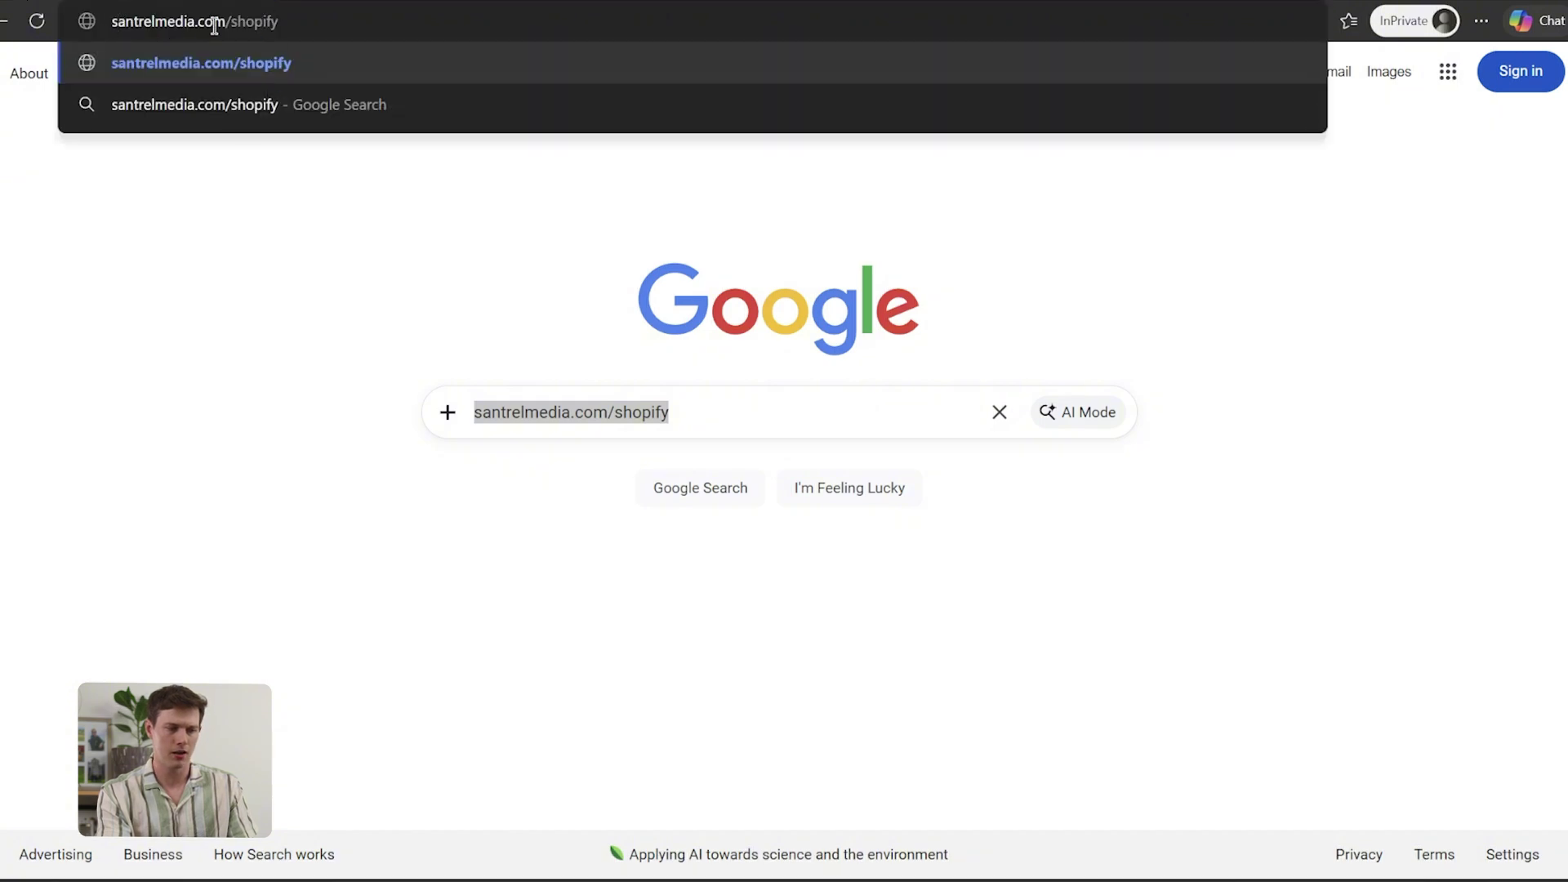
Go to santrelmedia.com/shopify to reach Shopify's free-trial sign-up page
key("Return")
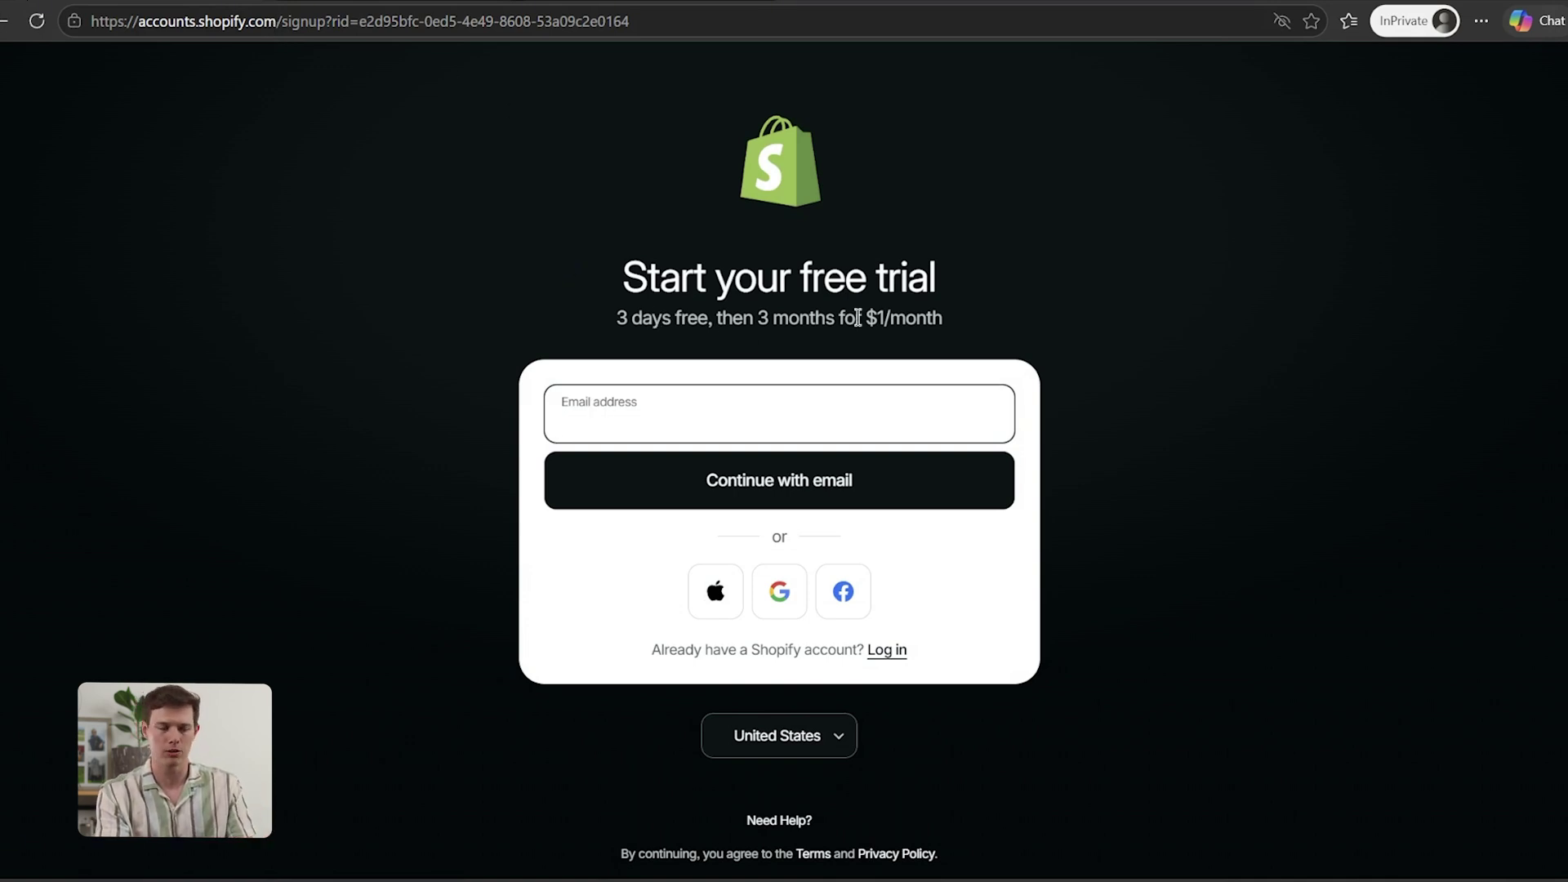
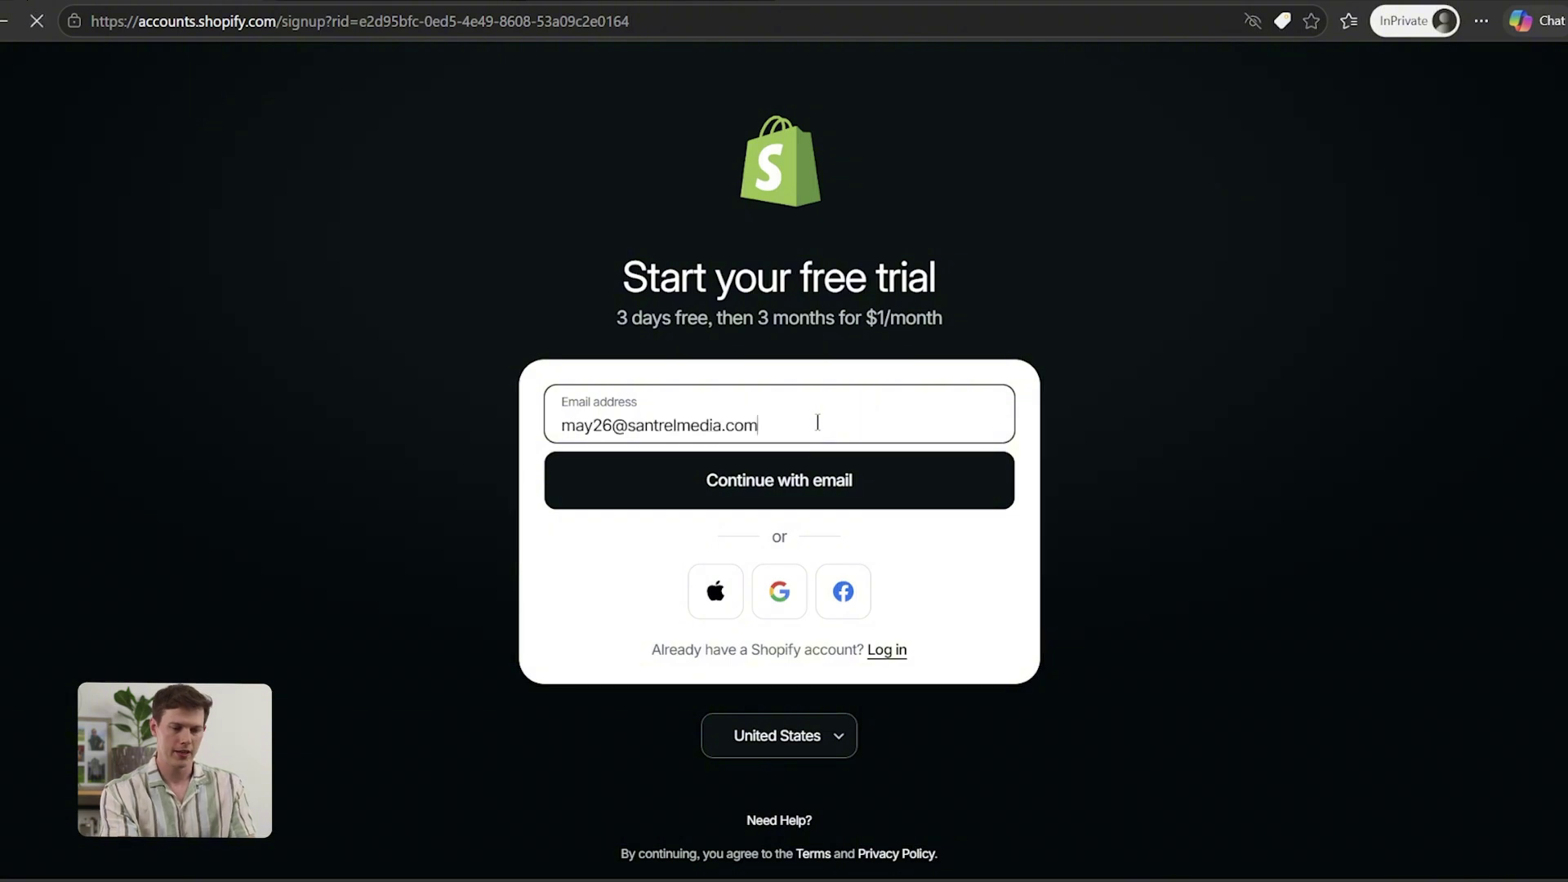
Sign up for the Shopify trial with the account e-mail and a strong password
key("Return")
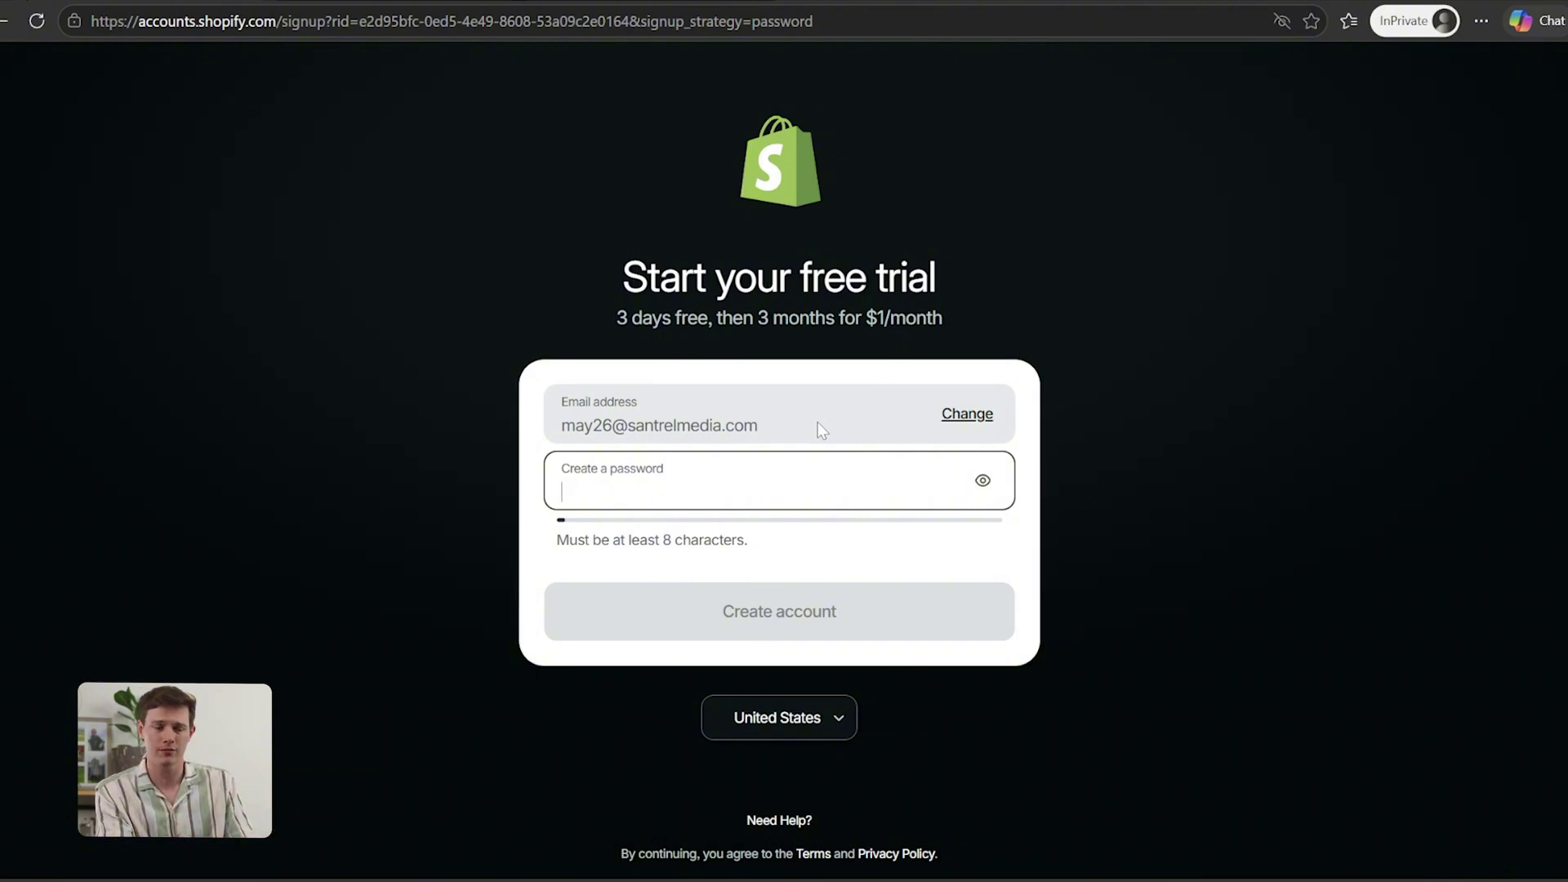
key("ctrl+v")
left_click(662, 610)
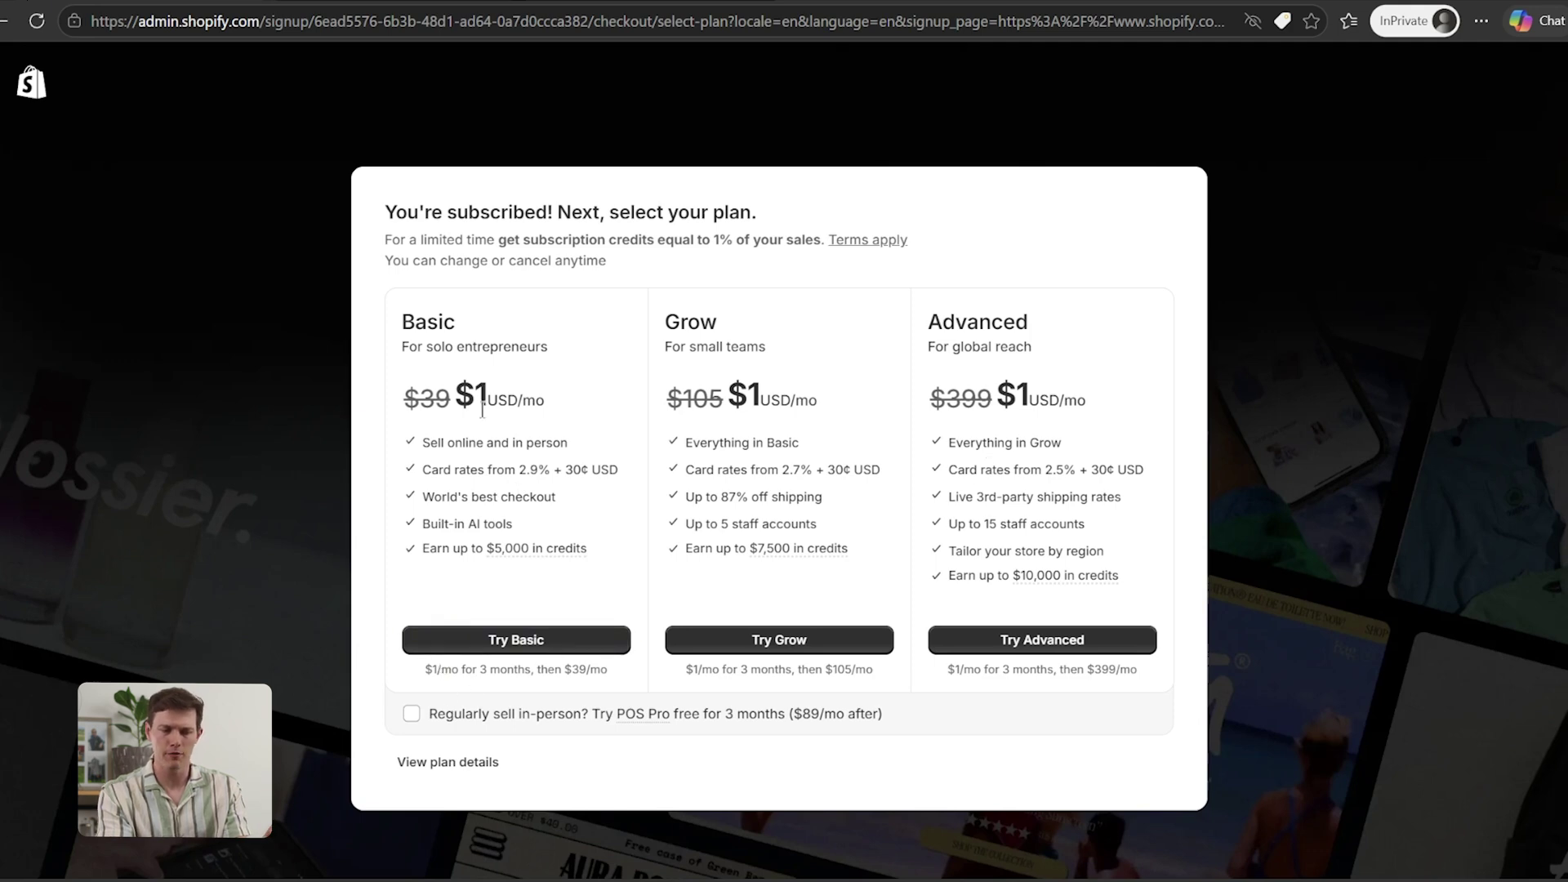
Compare Basic's 2.9% and Grow's 2.7% card rates, then choose the Basic plan
left_click_drag(518, 470, 549, 482)
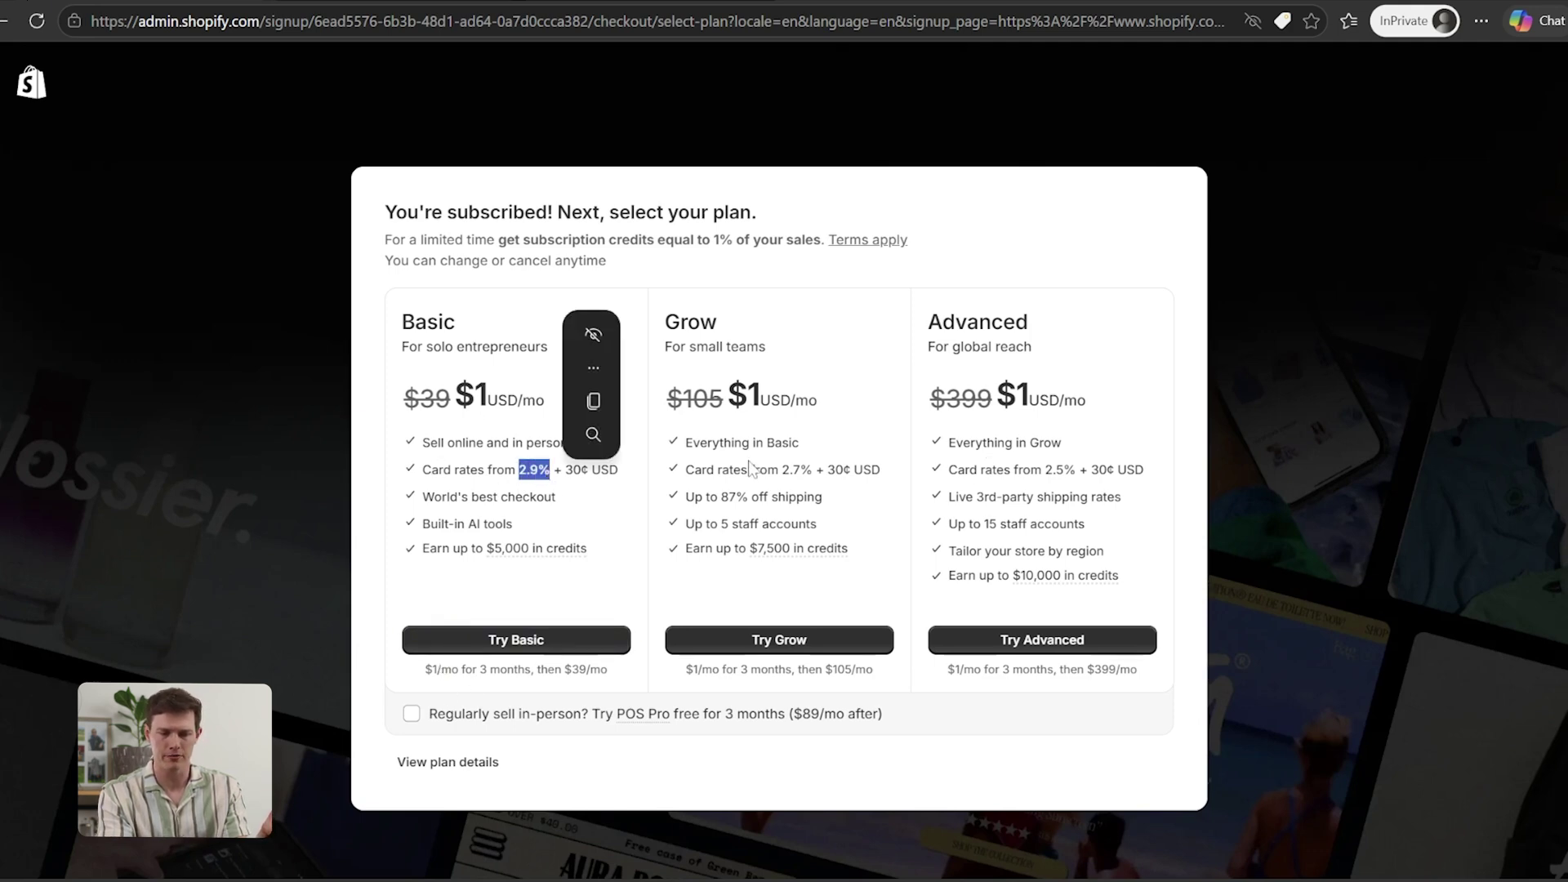
left_click_drag(782, 471, 800, 479)
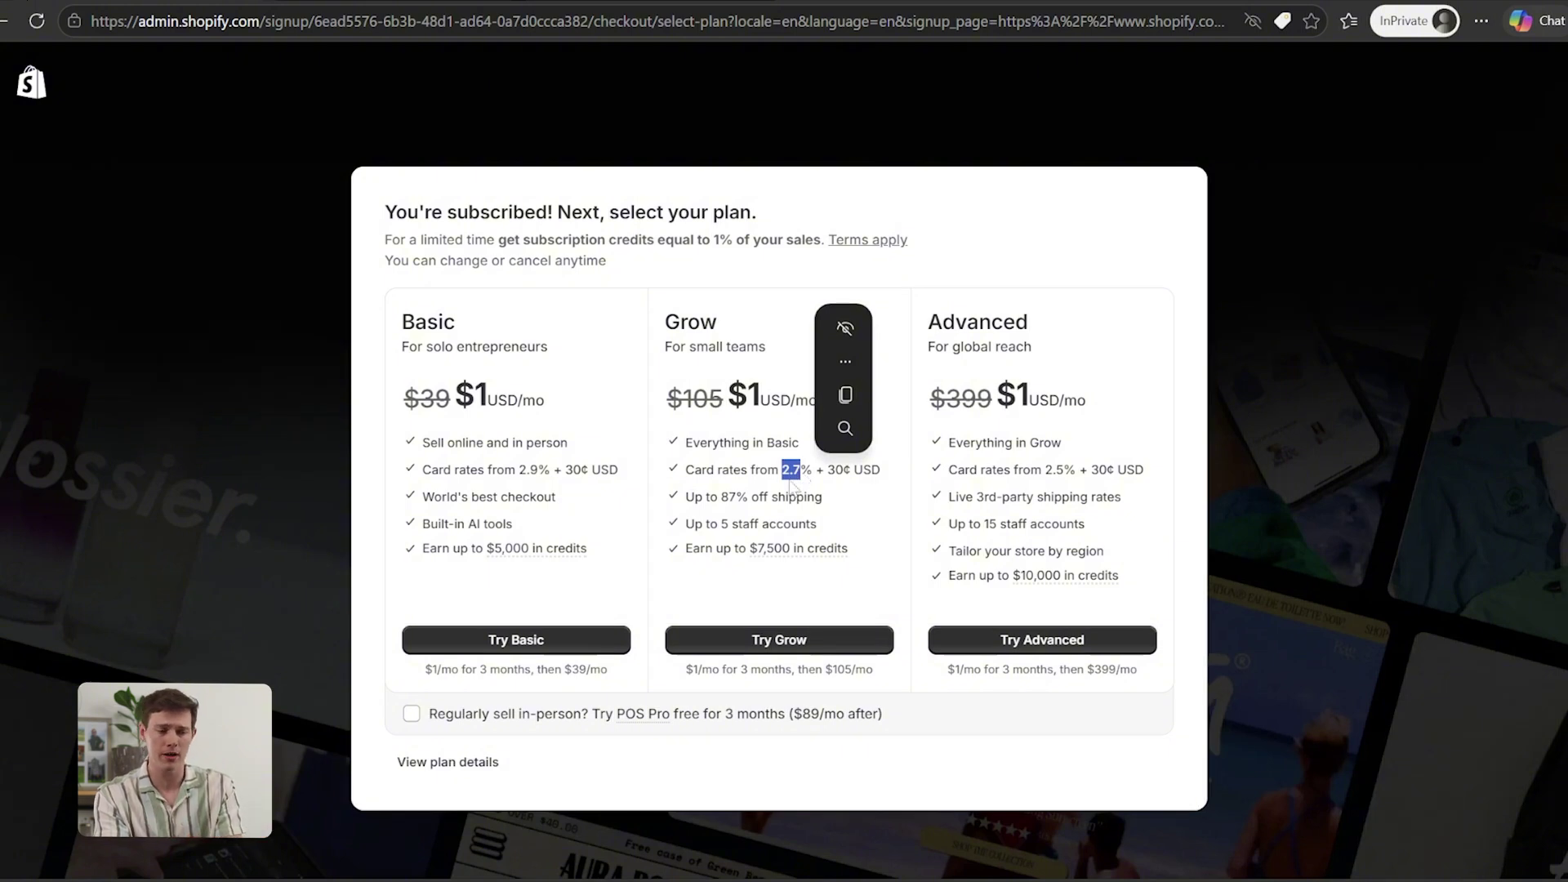
left_click(755, 502)
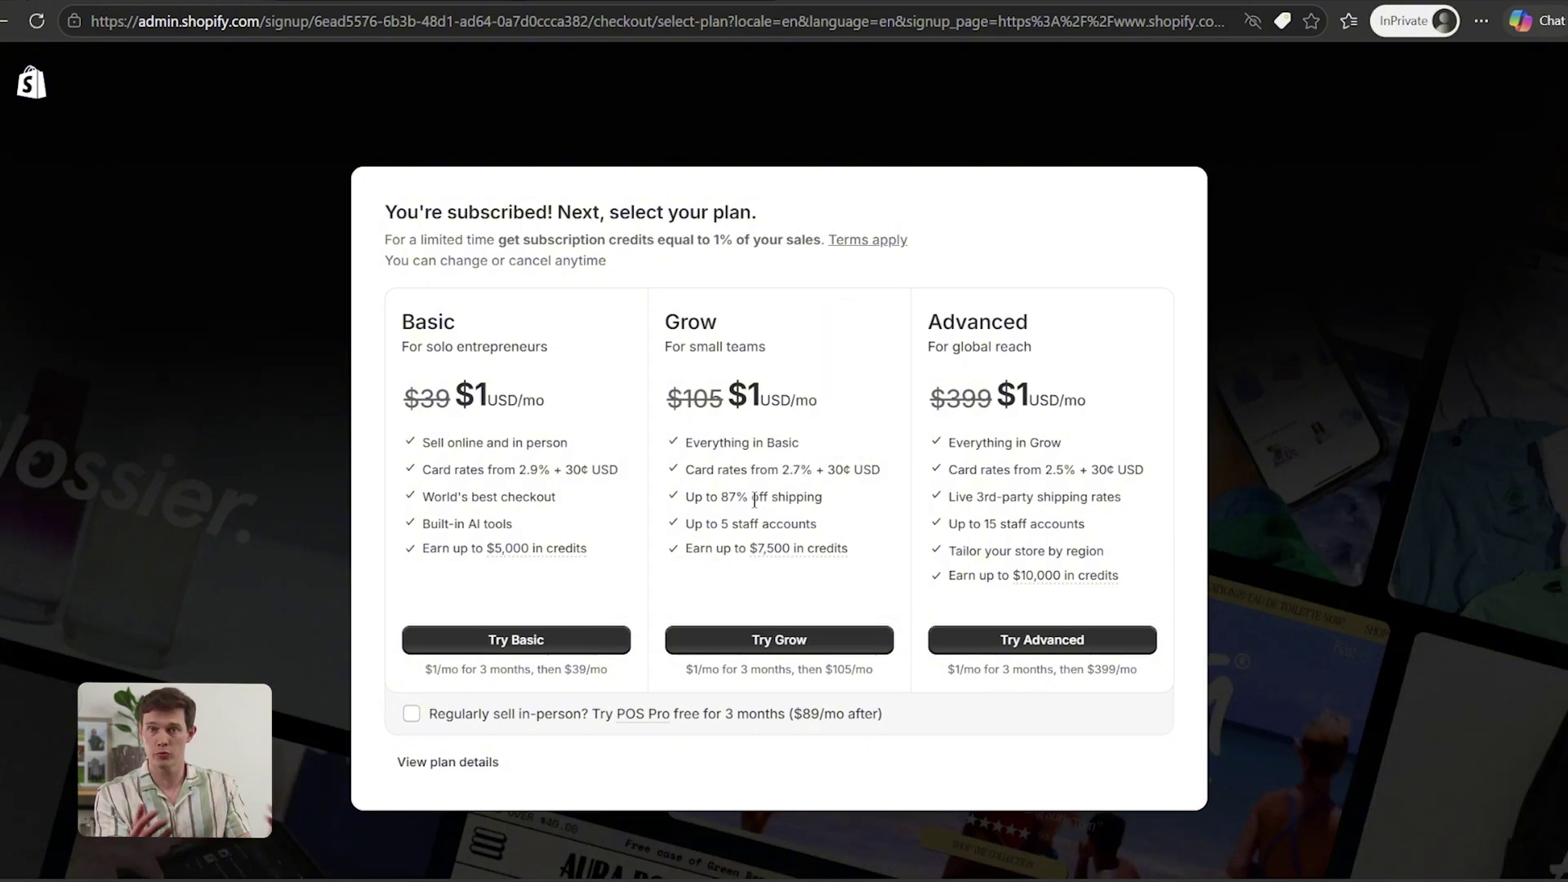
left_click(473, 638)
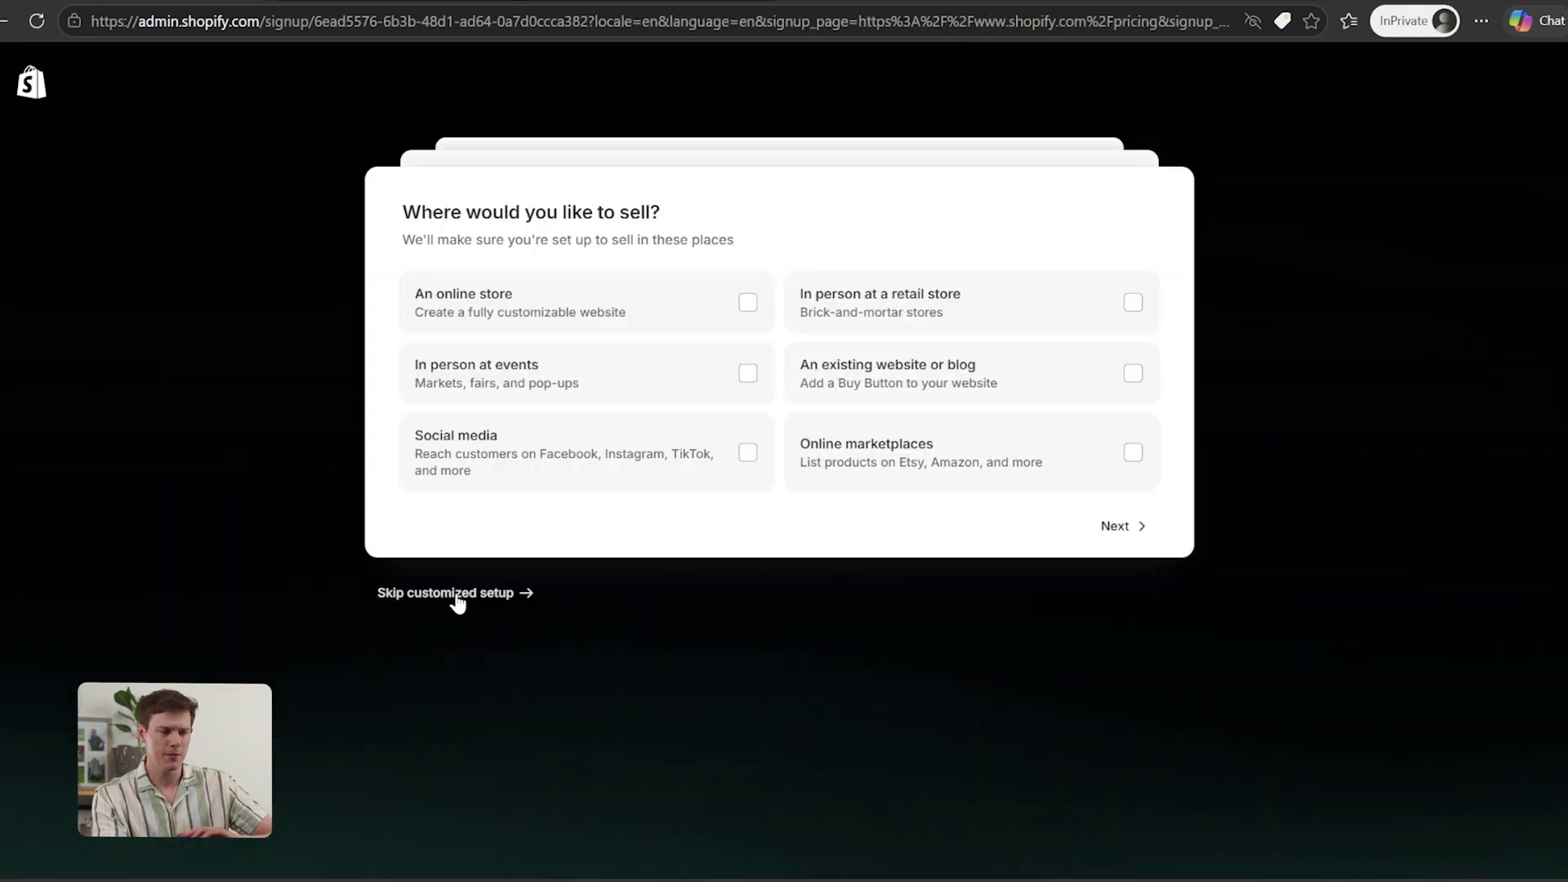
Skip the customized 'Where would you like to sell?' setup to open the store admin
left_click(456, 595)
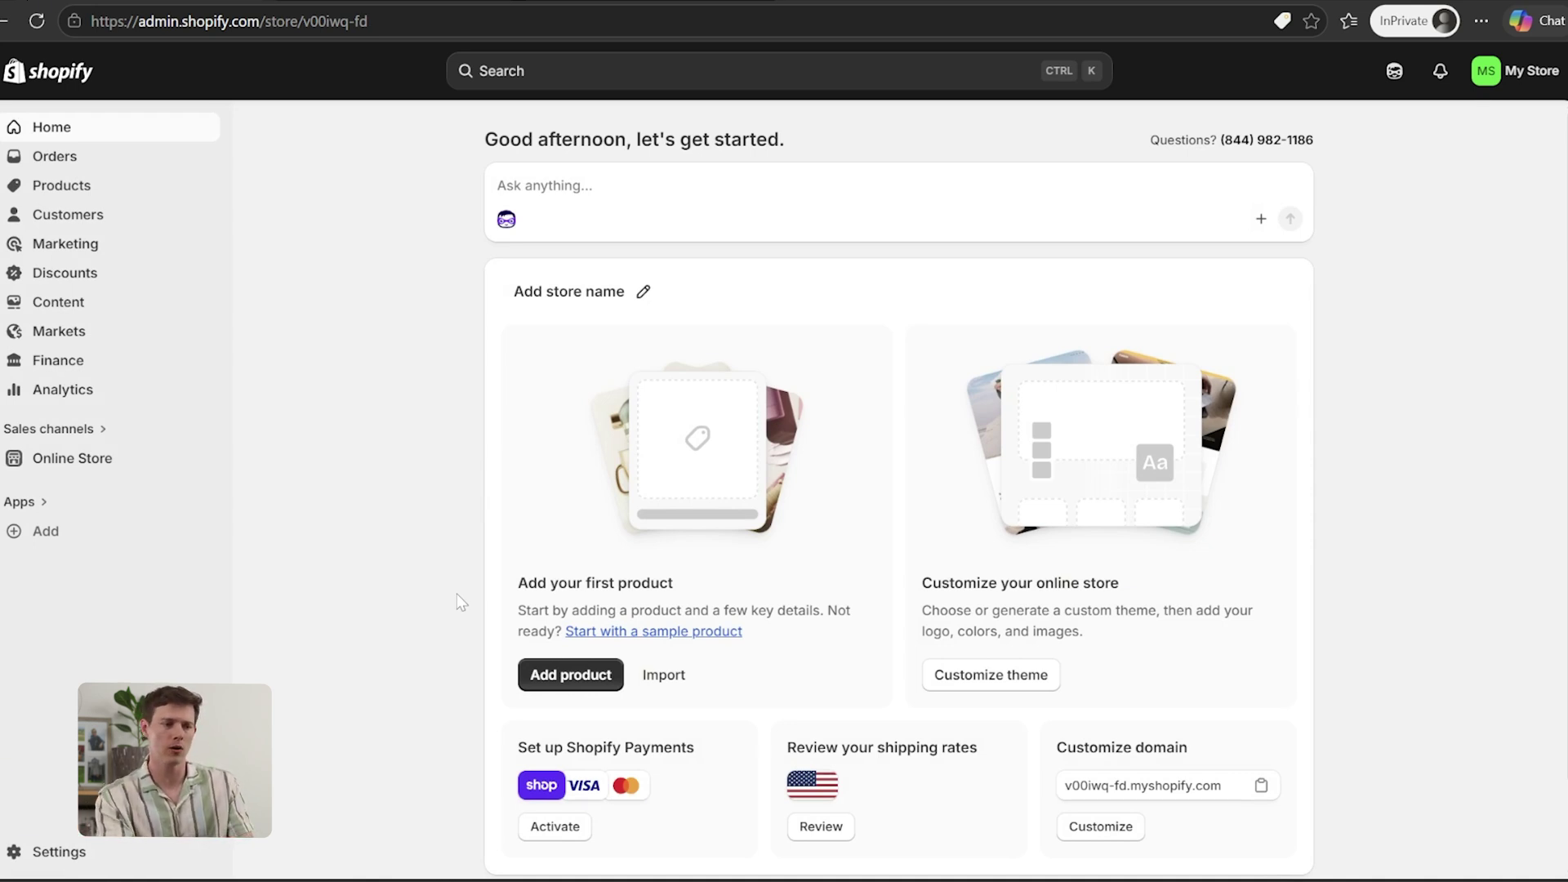
In the Google tab, go to santrelmedia.com/gelato to open the Santrel Media x Gelato page
left_click(395, 4)
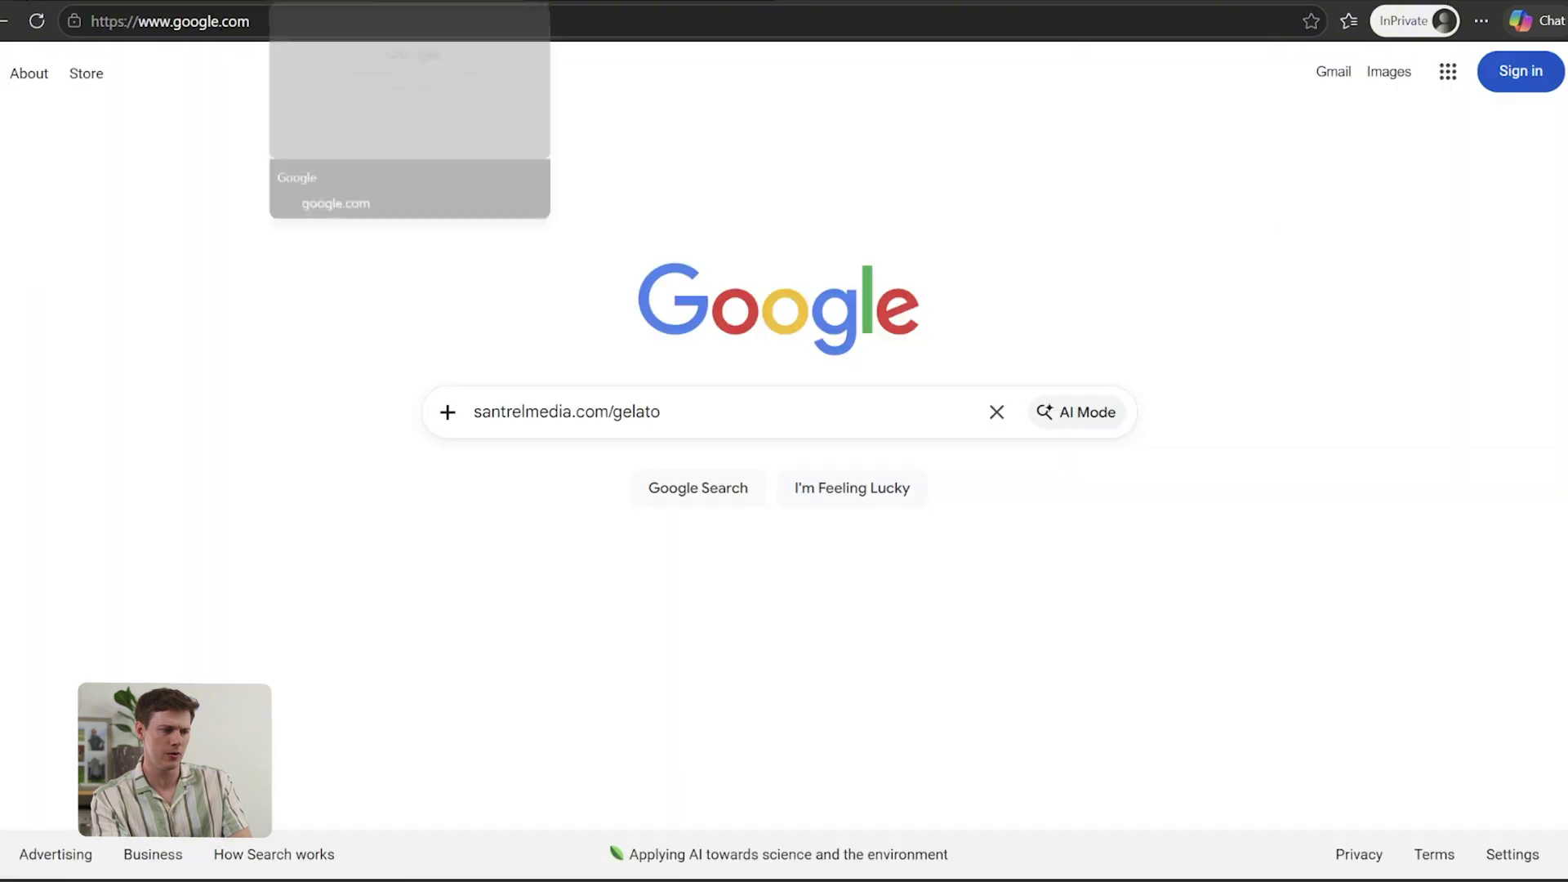
left_click_drag(680, 401, 470, 413)
key("ctrl+c")
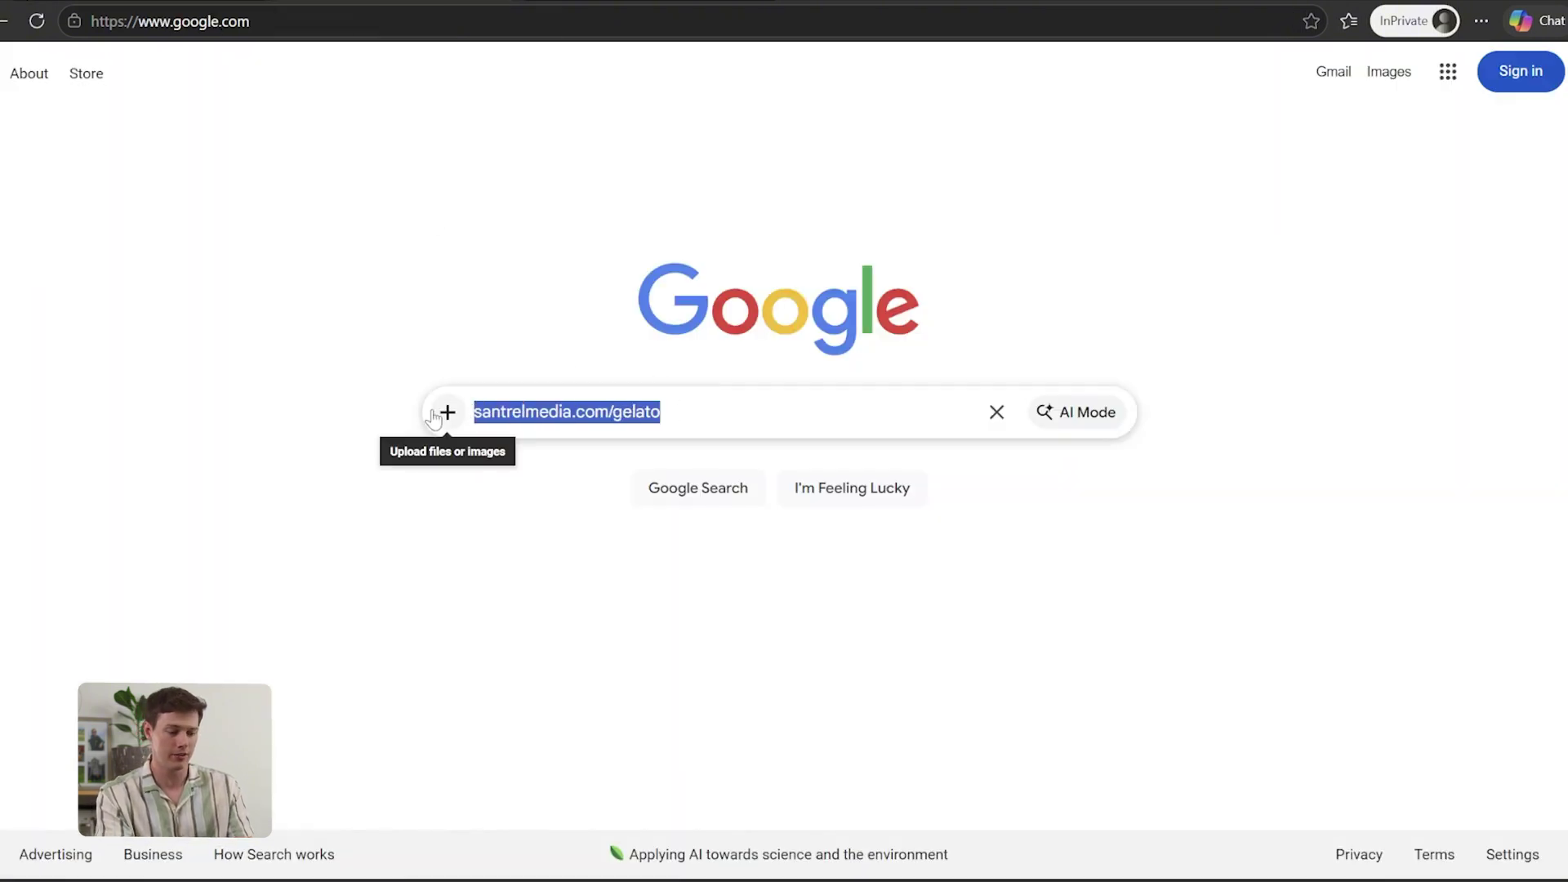
left_click(259, 22)
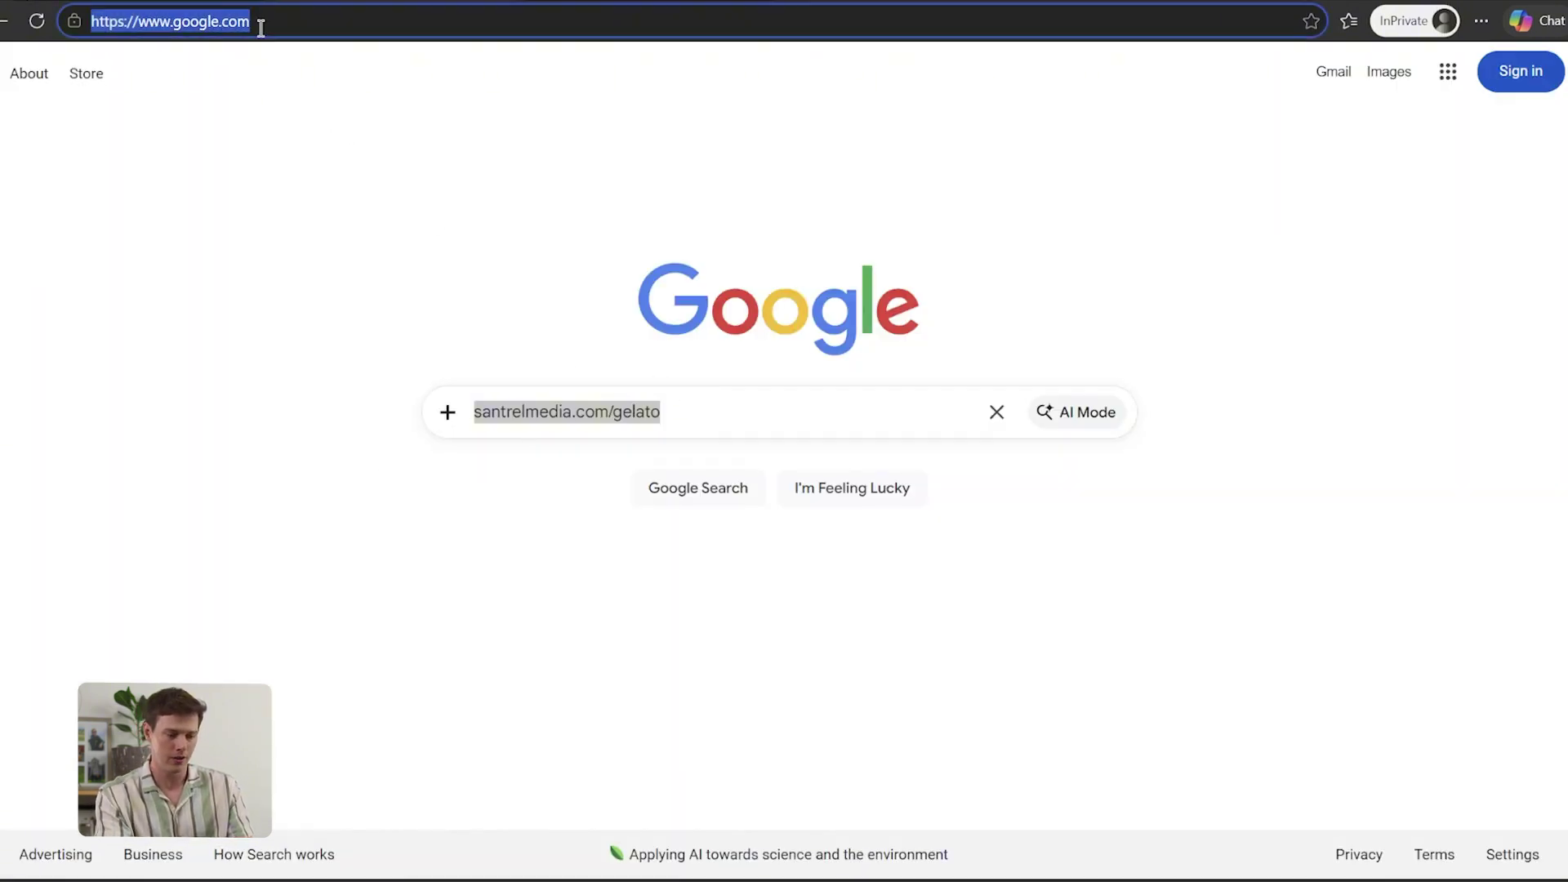
key("ctrl+v")
key("Return")
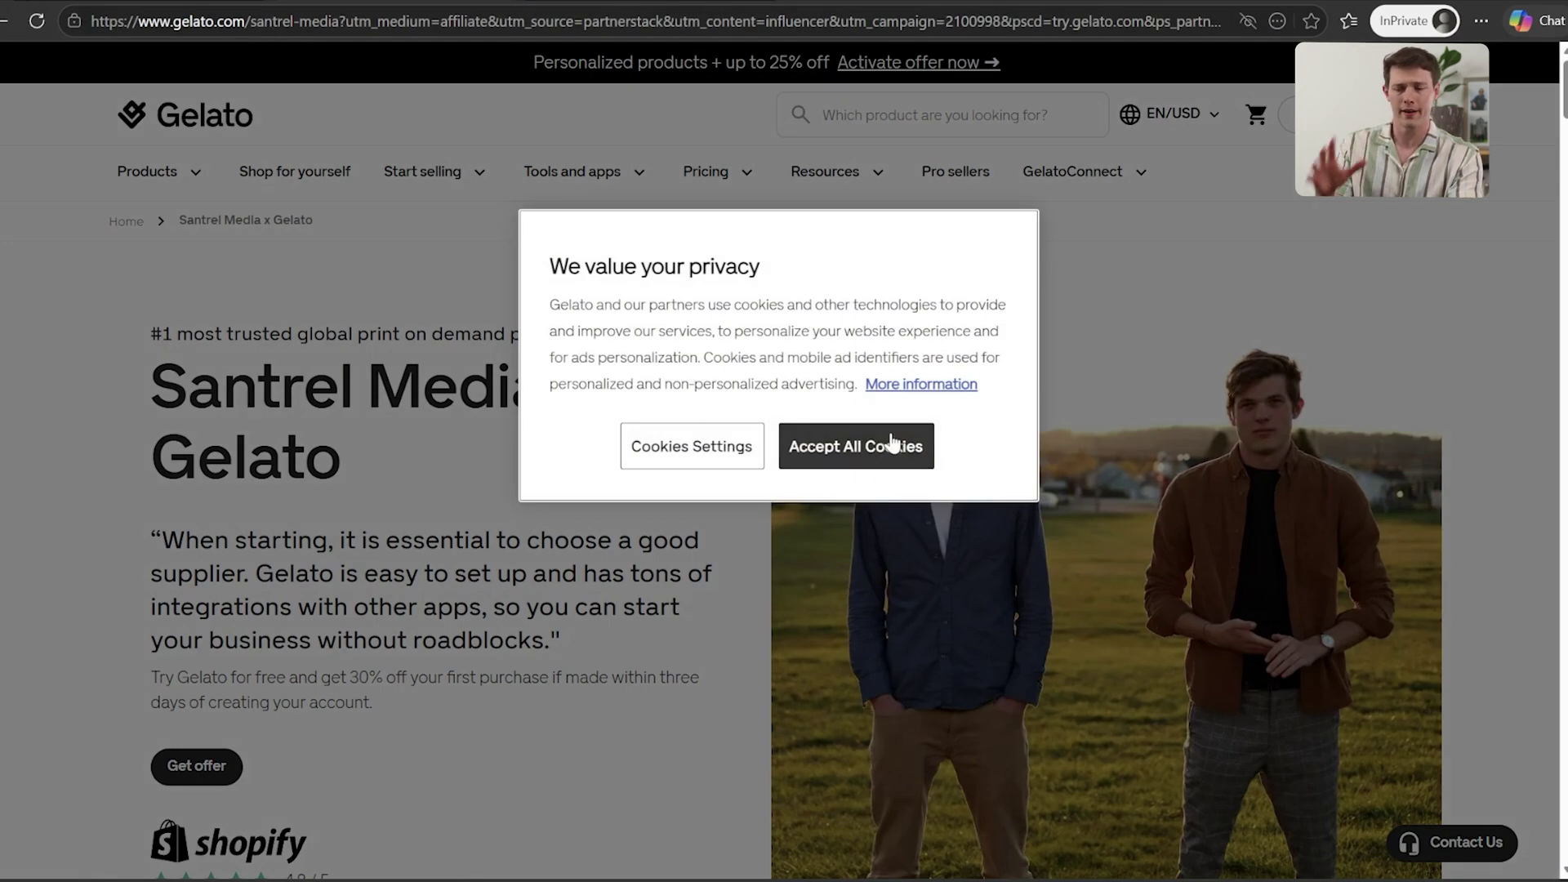
Accept all cookies and claim the 30% off Get offer on the partner page
left_click(836, 456)
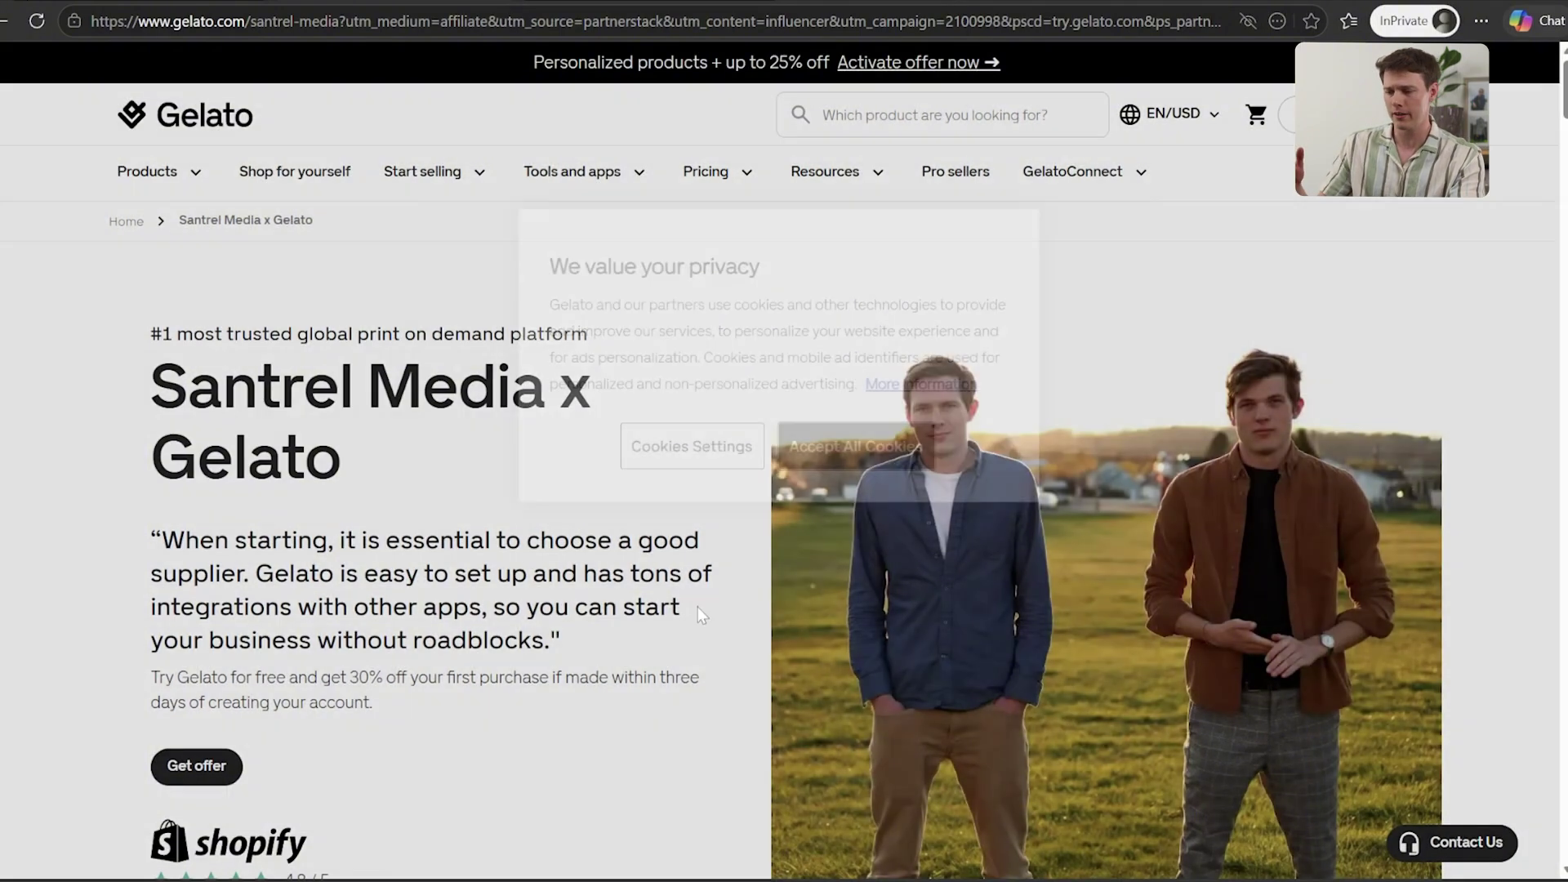
scroll(585, 690, "down", 2)
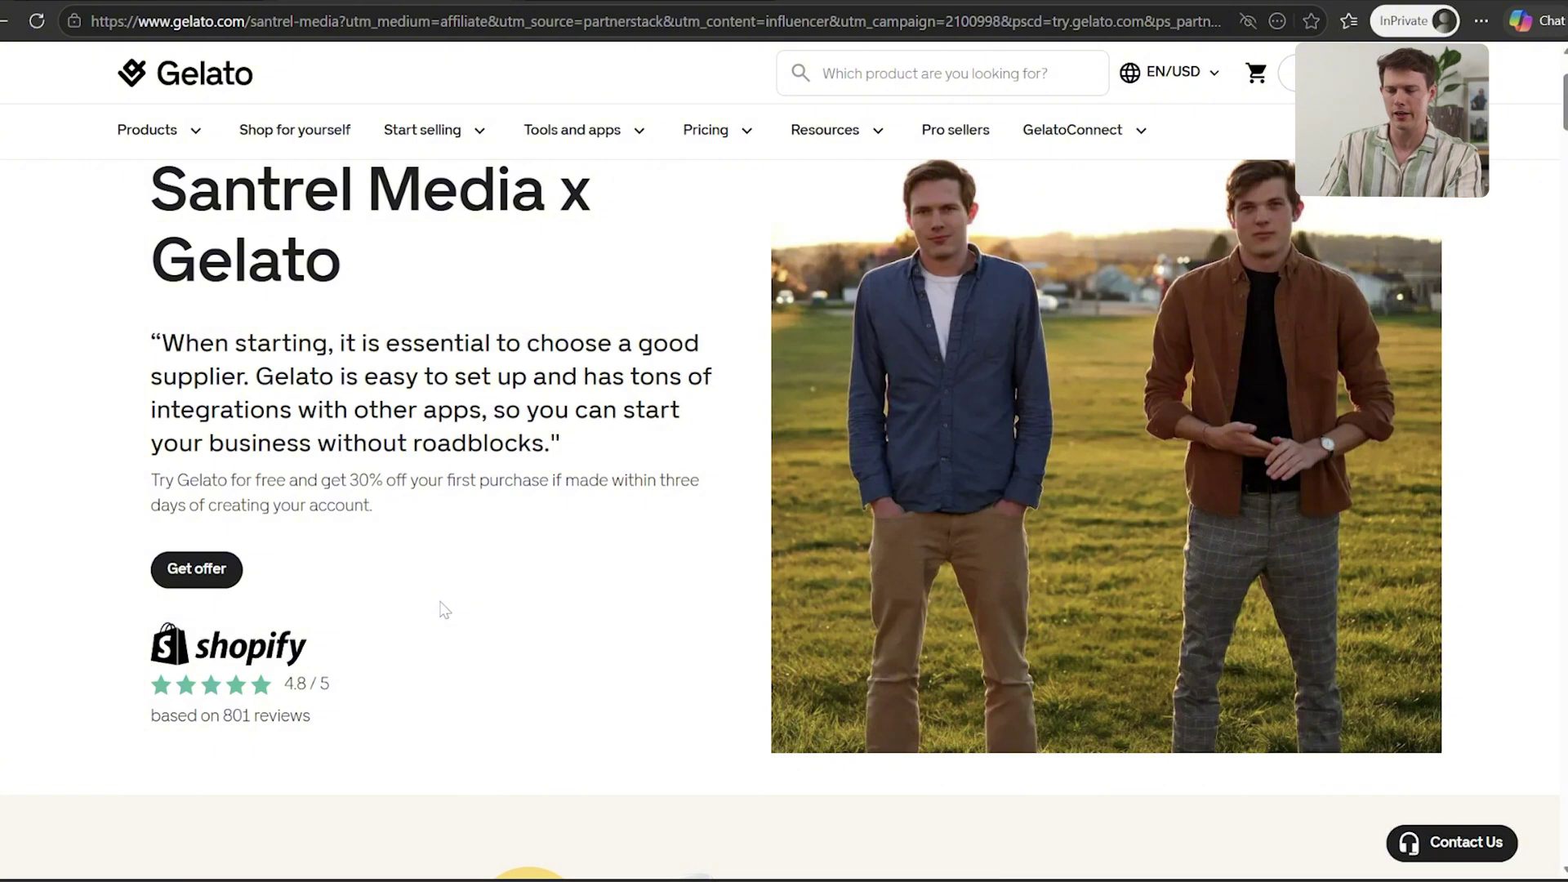
left_click(210, 572)
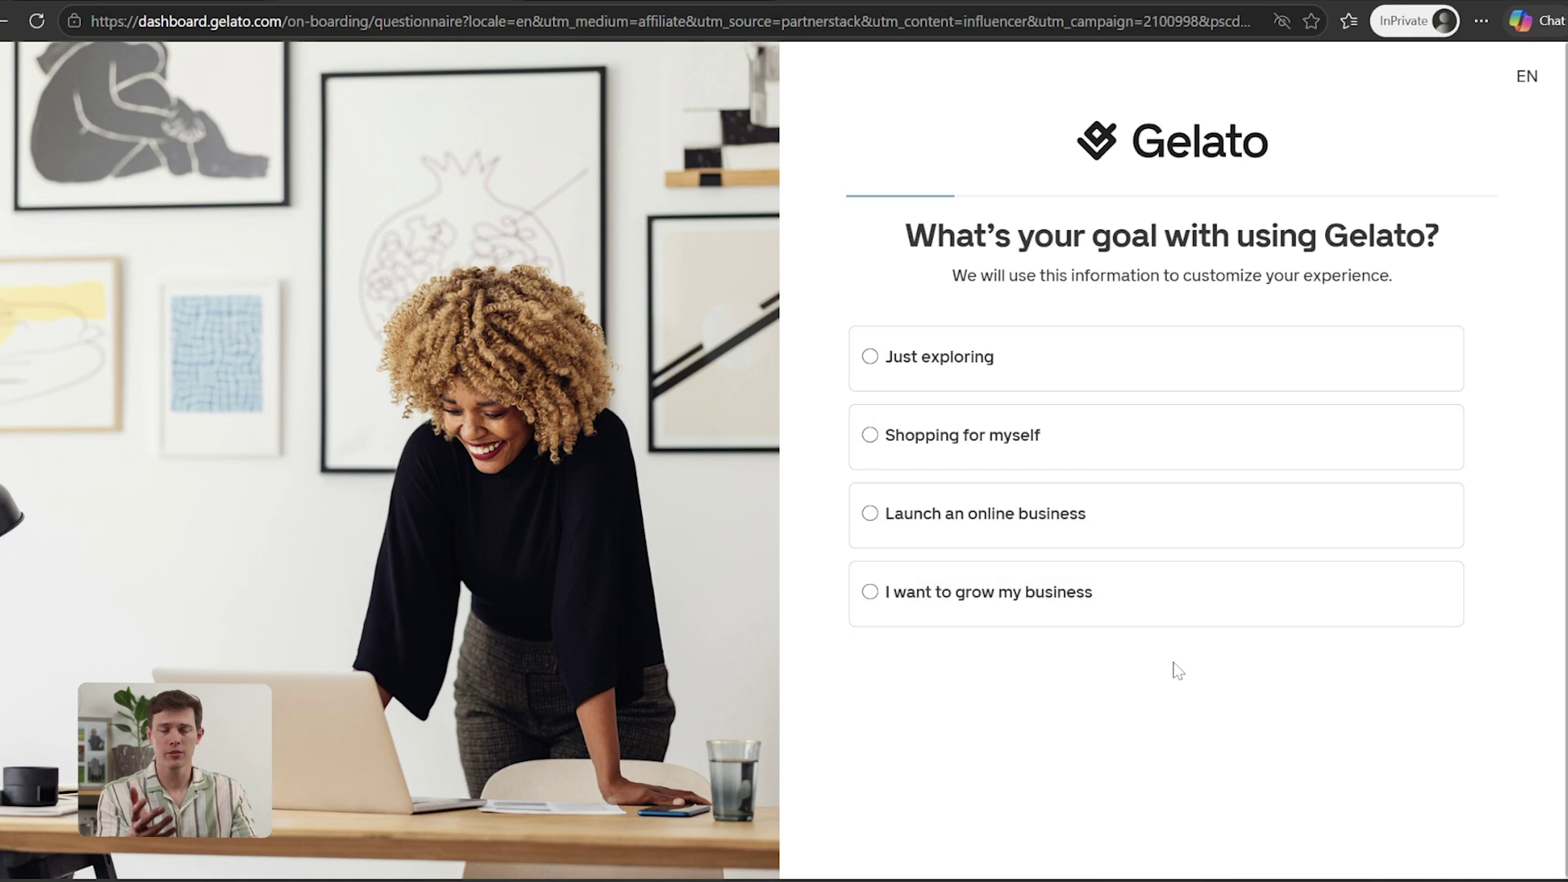
Answer onboarding: just exploring, United States customers, Clothing, revenue 0, reason Other, then finish
left_click(1097, 385)
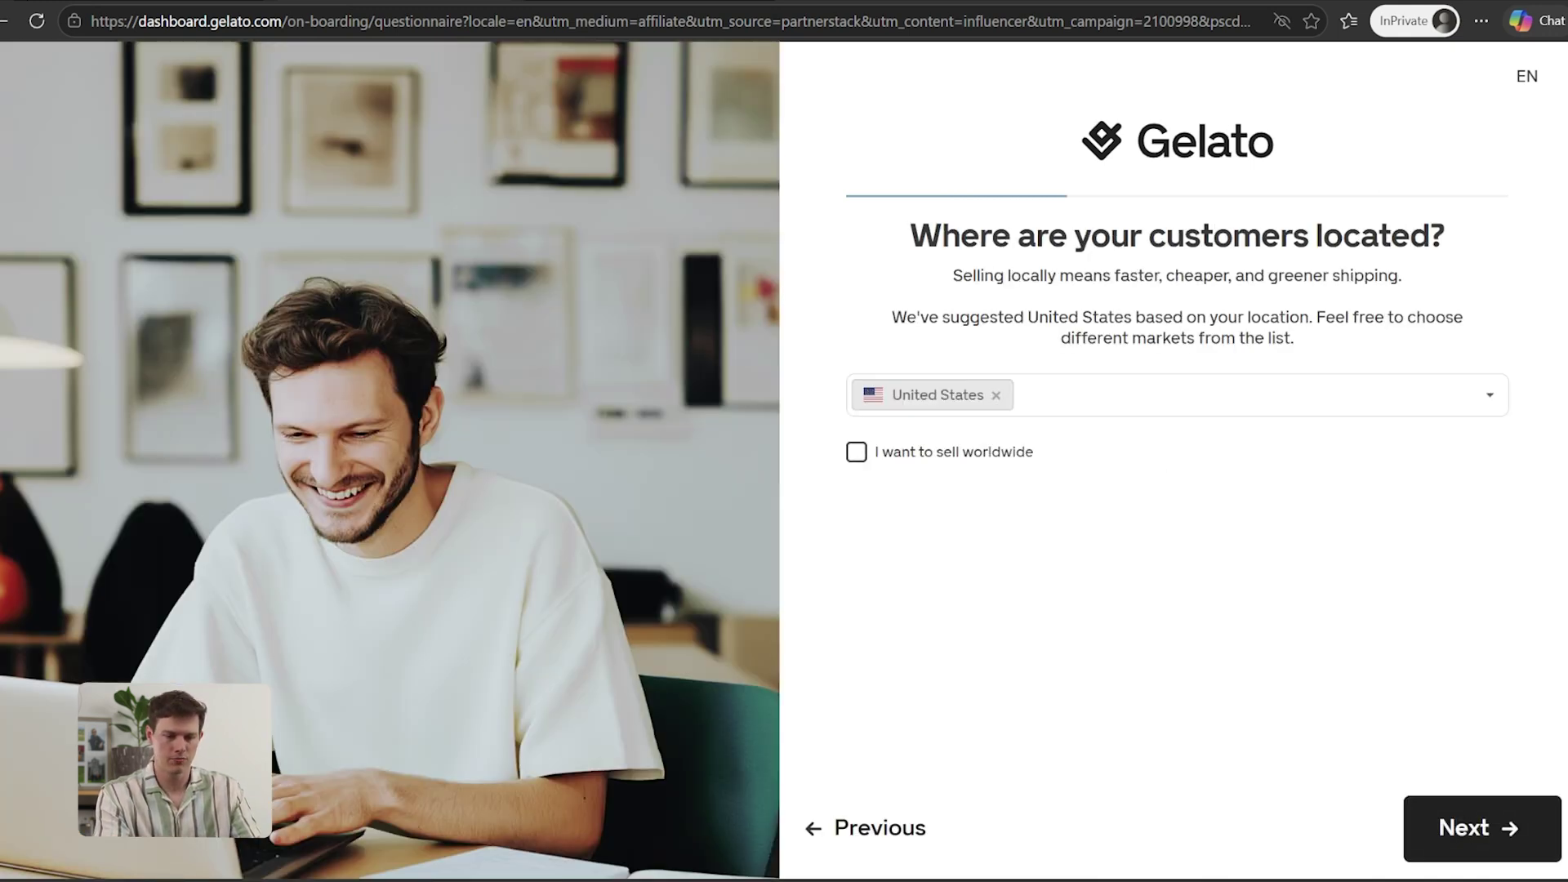
left_click(1474, 828)
scroll(1095, 543, "down", 2)
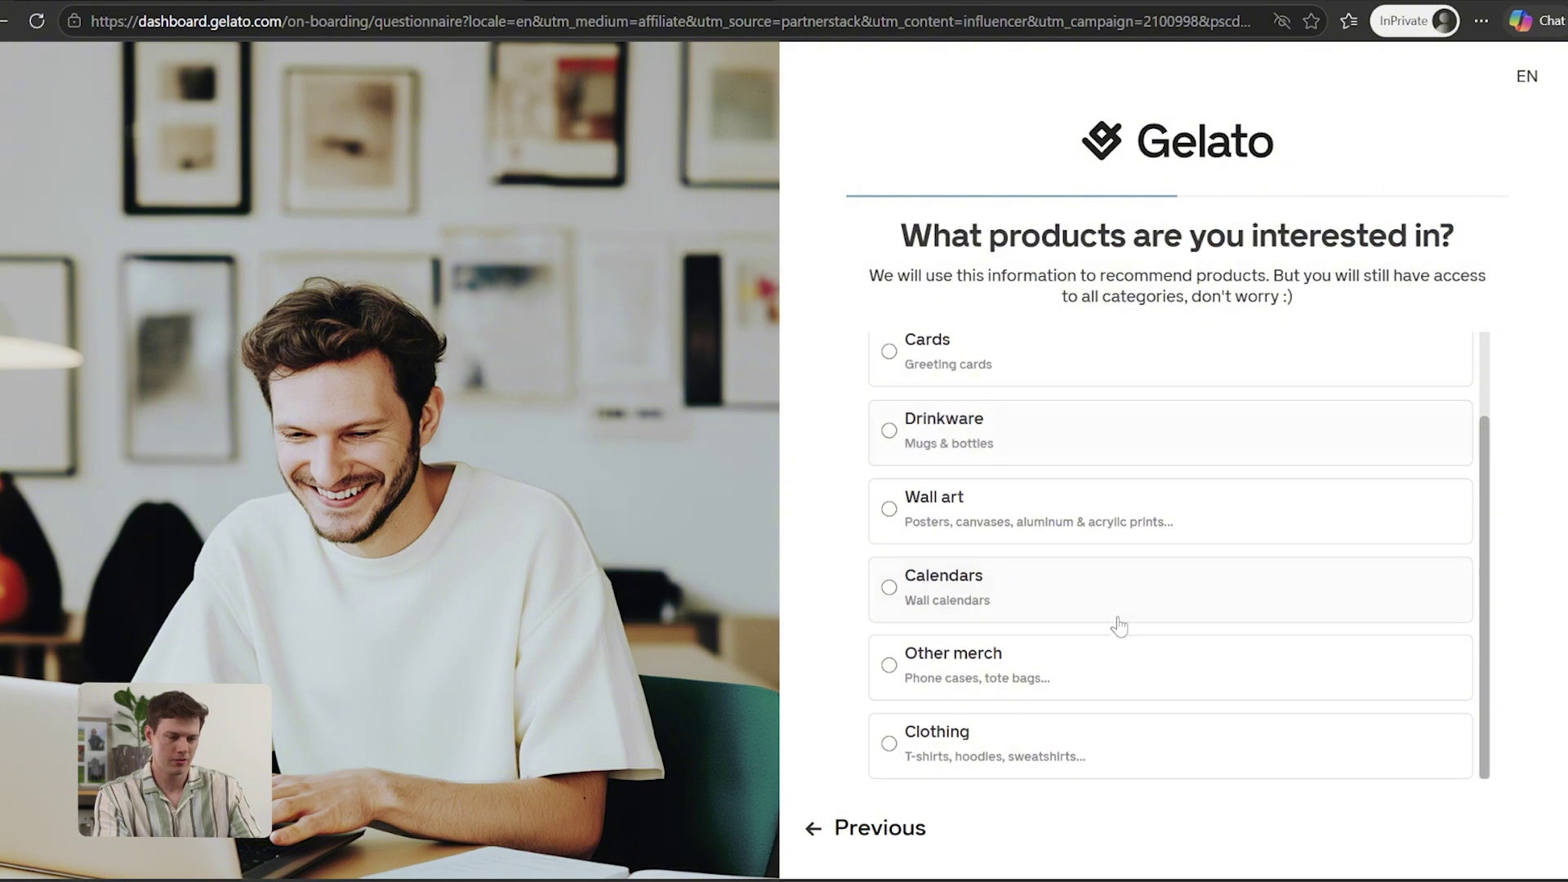
left_click(1096, 763)
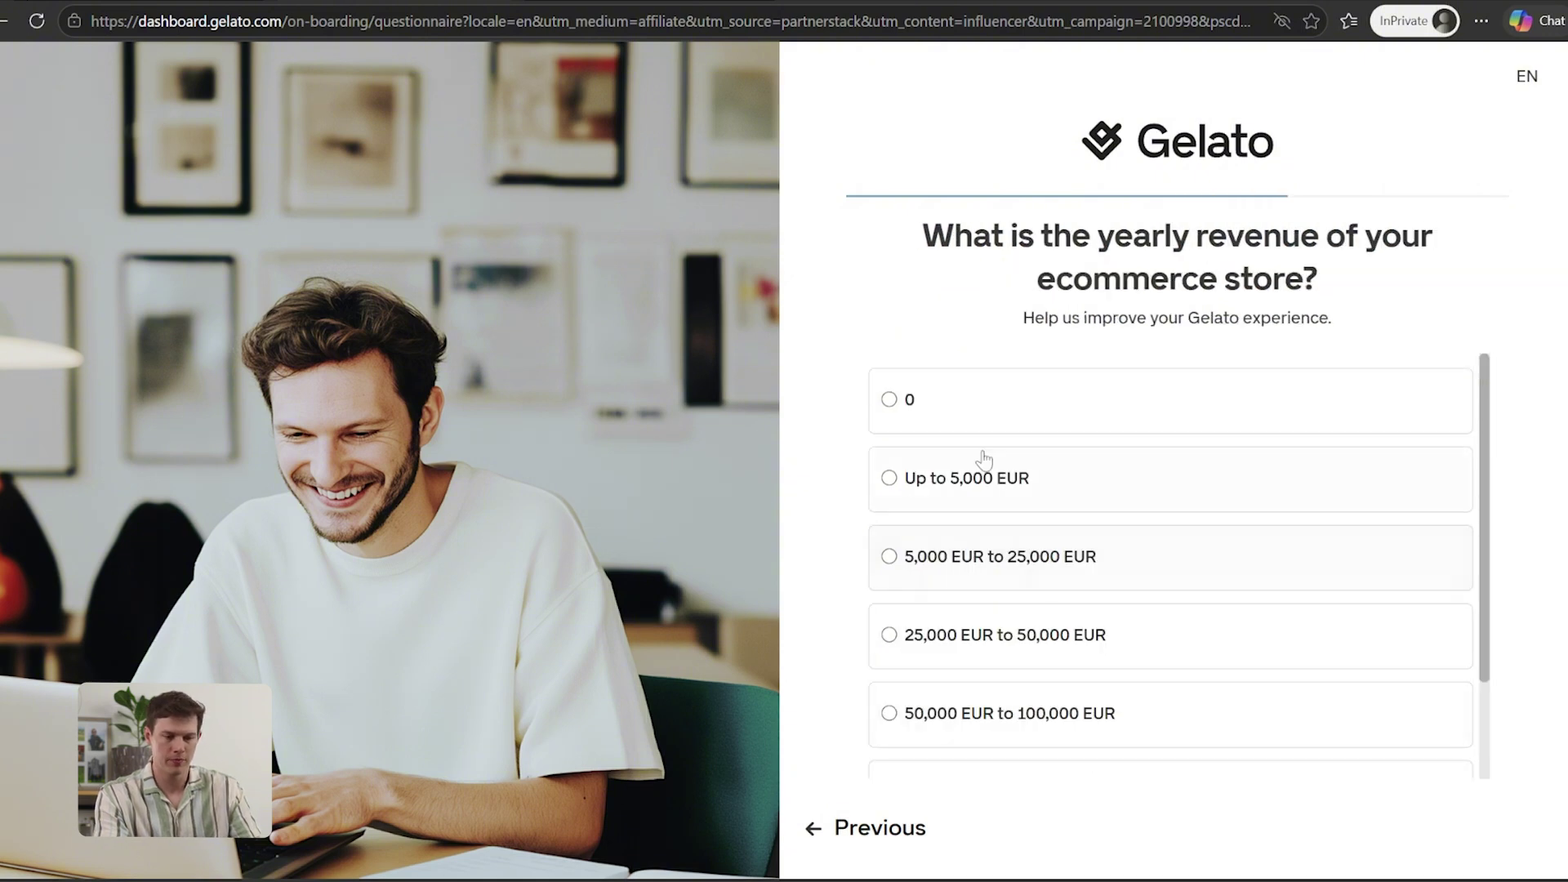
left_click(997, 395)
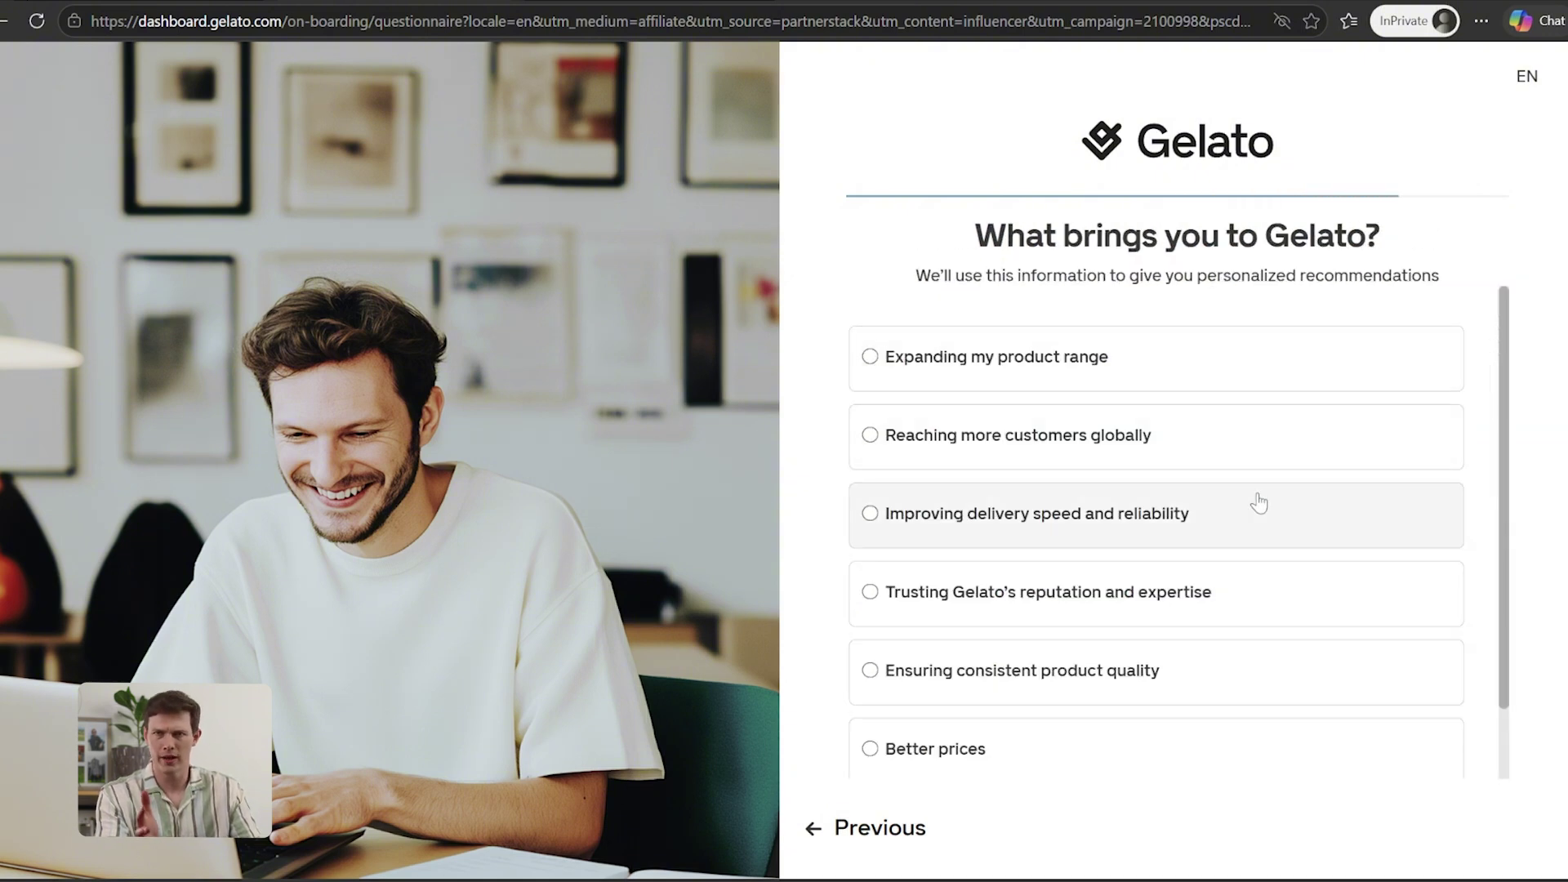
scroll(1005, 741, "down", 1)
left_click(939, 739)
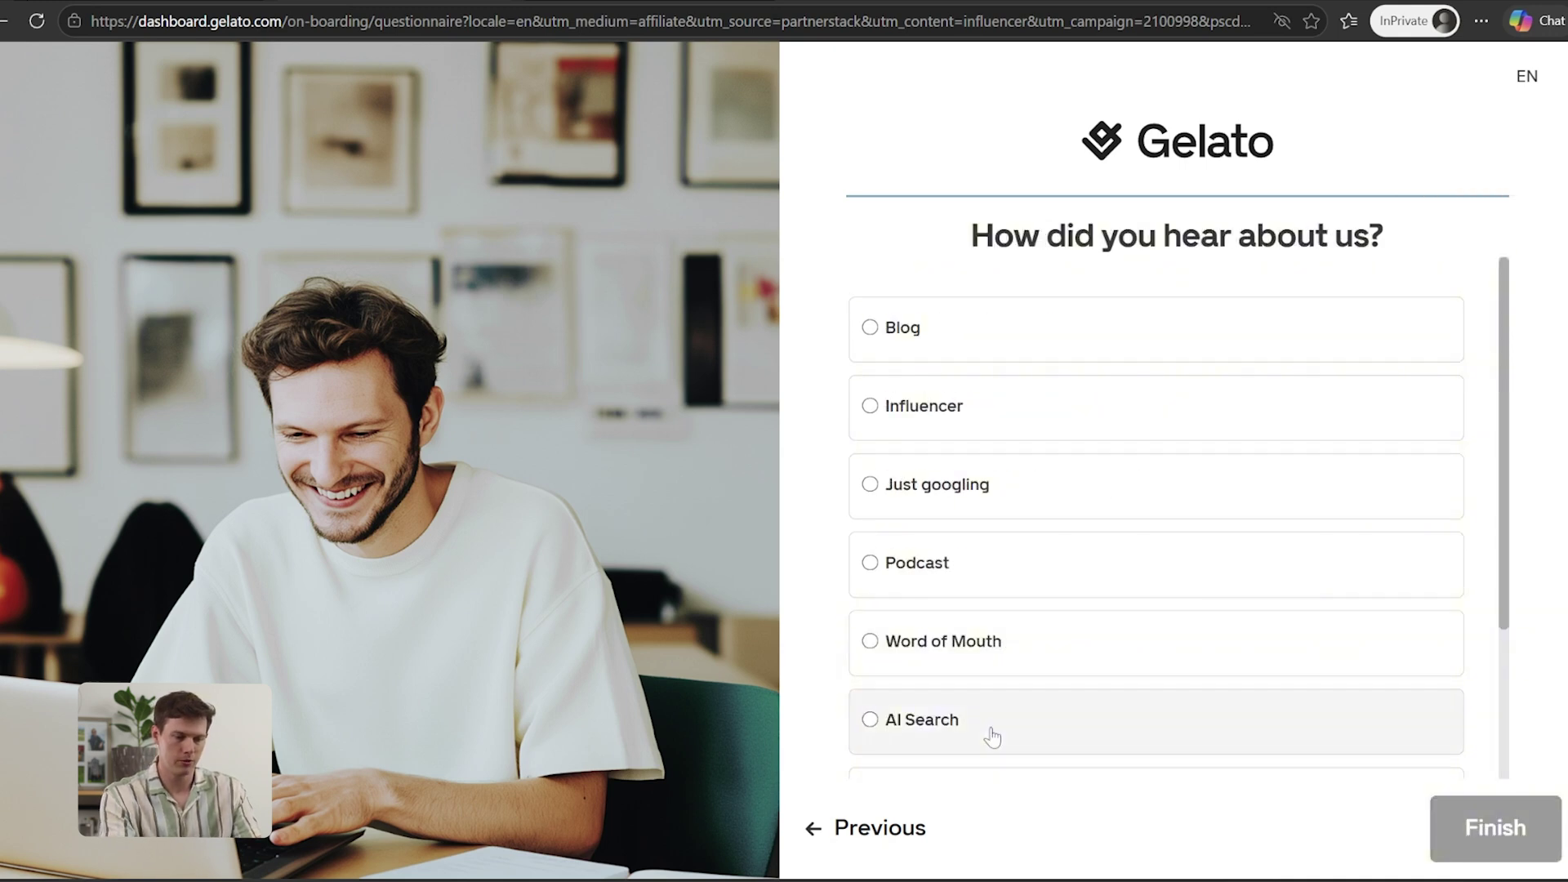
scroll(991, 727, "down", 3)
scroll(991, 727, "up", 3)
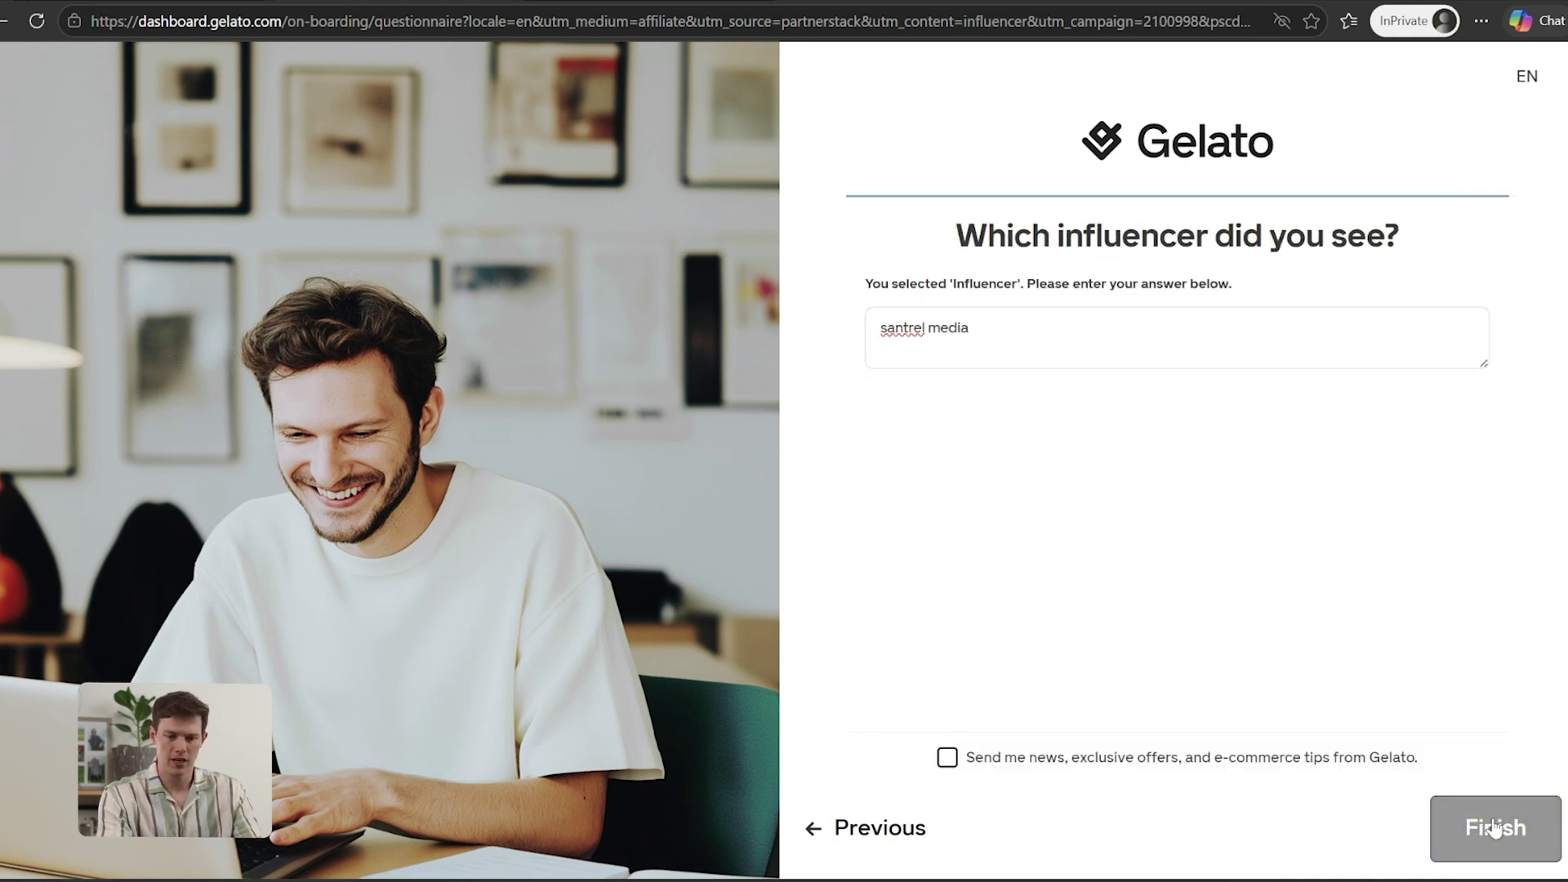
left_click(1495, 827)
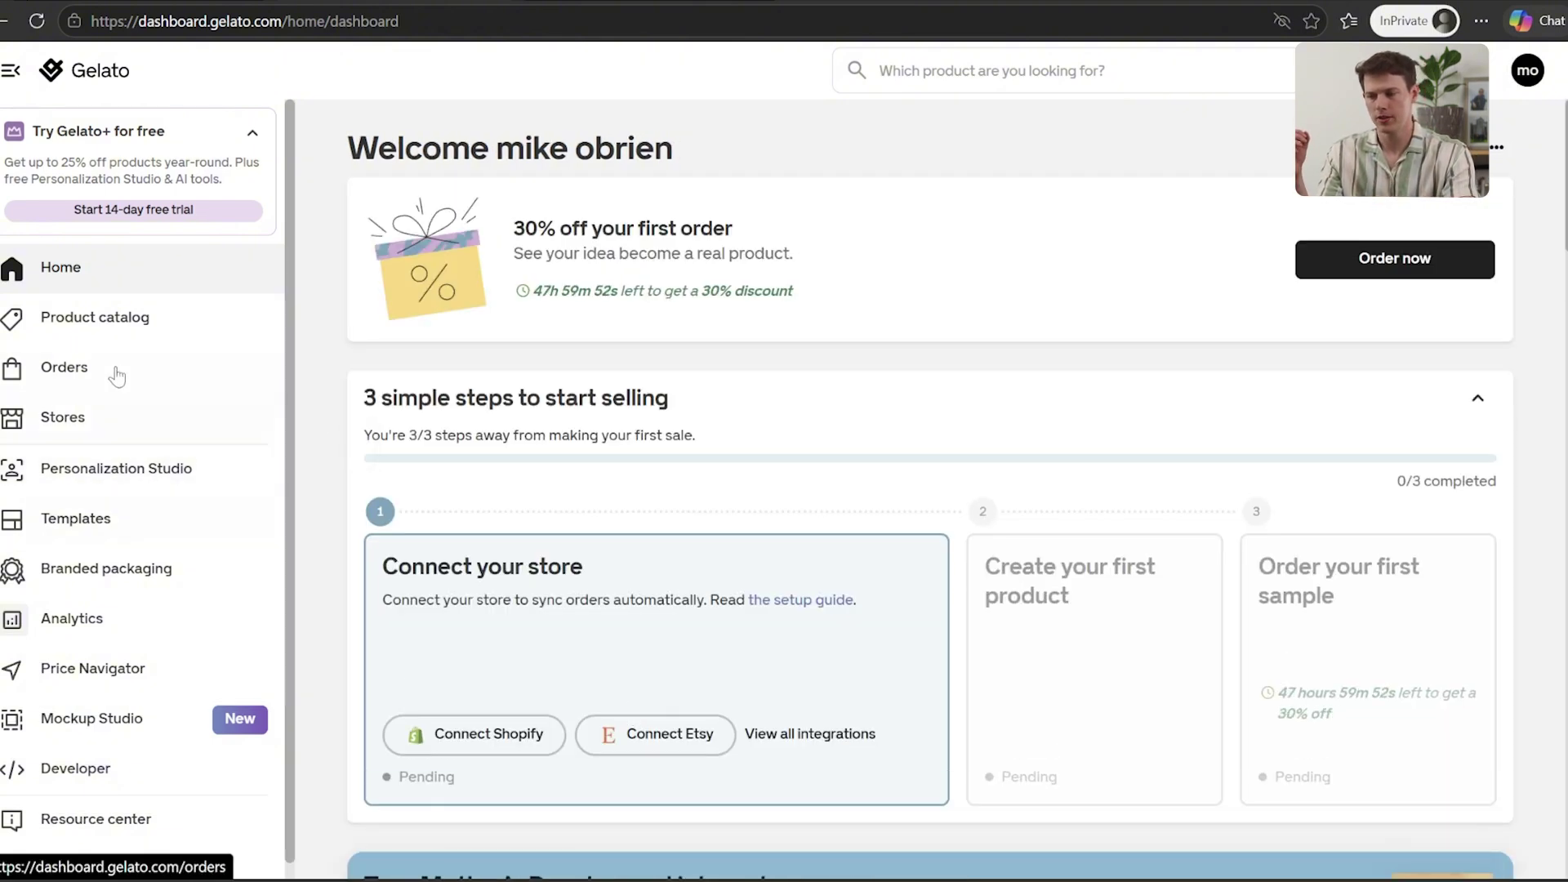
Browse the Product catalog categories and open the Brands category's Custom Brand Products page
left_click_drag(115, 375, 106, 320)
left_click(106, 320)
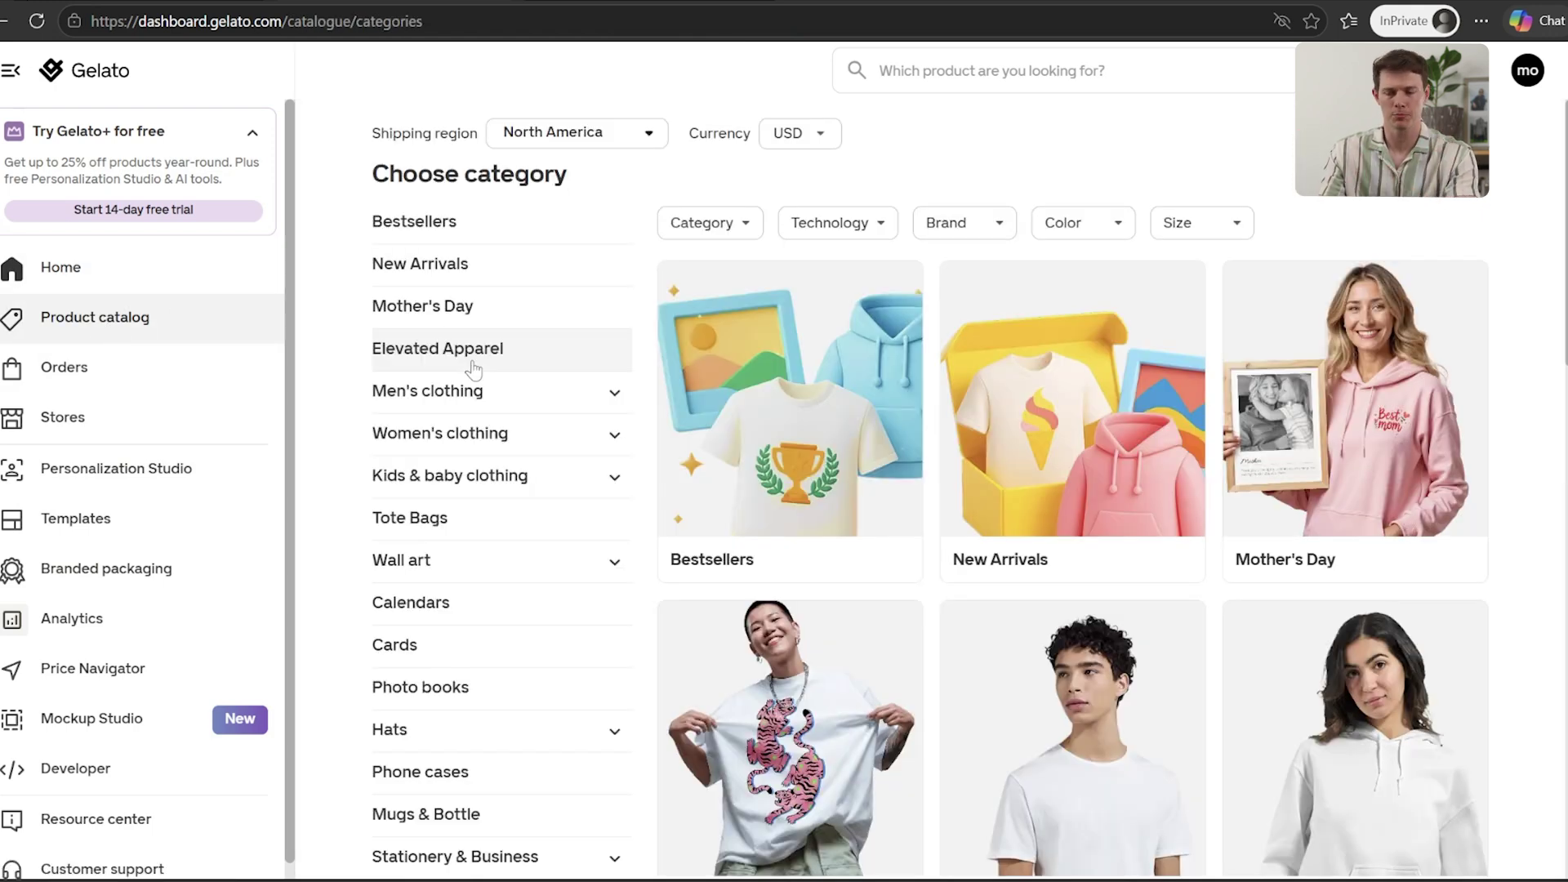
scroll(735, 408, "down", 1)
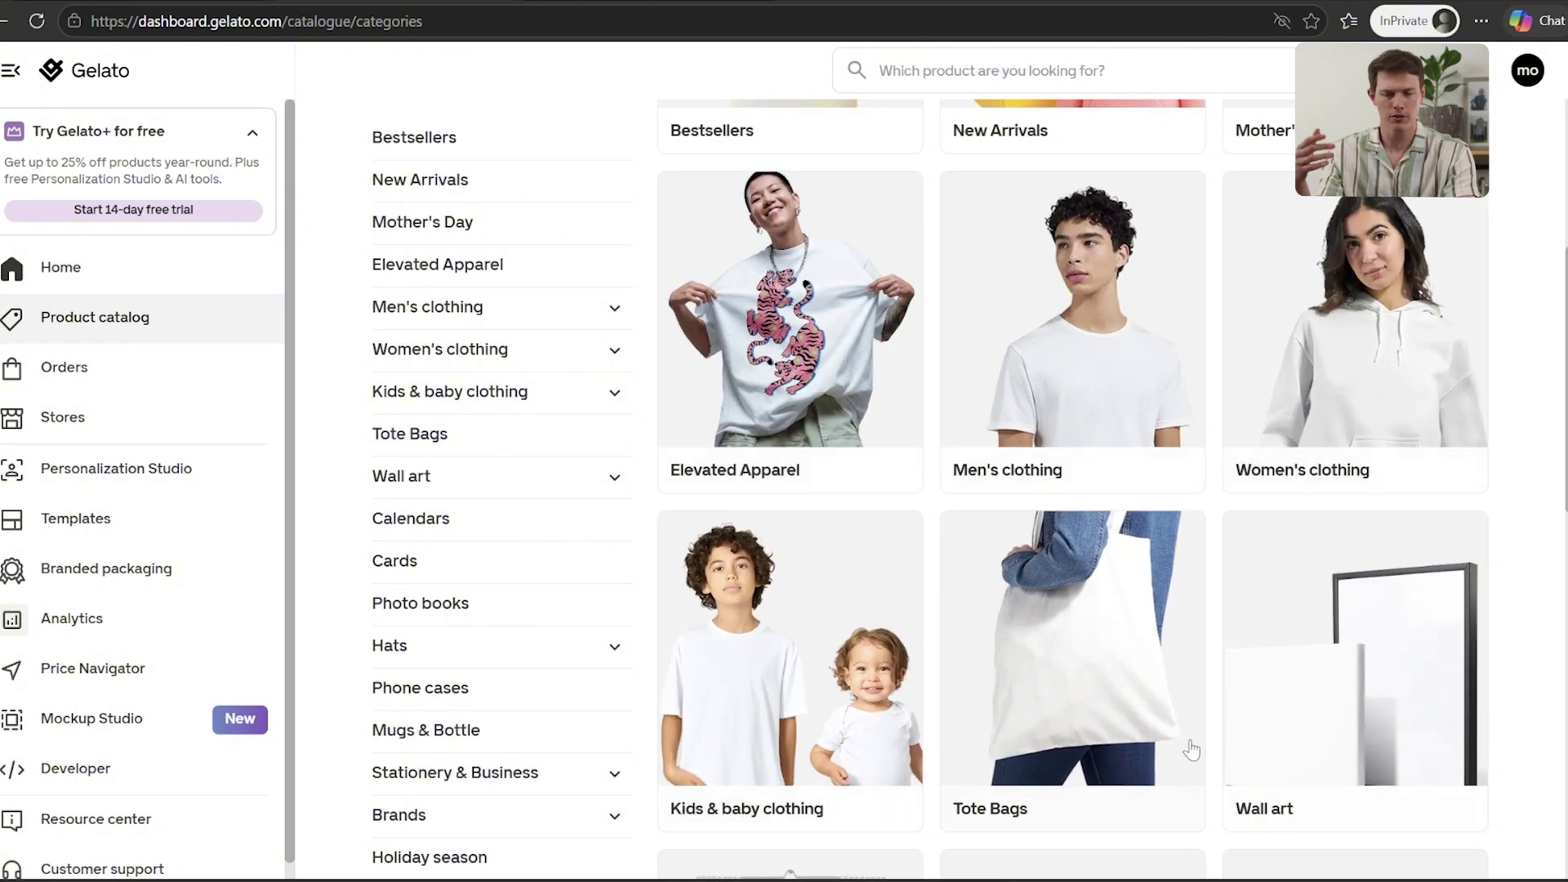
scroll(1192, 750, "down", 5)
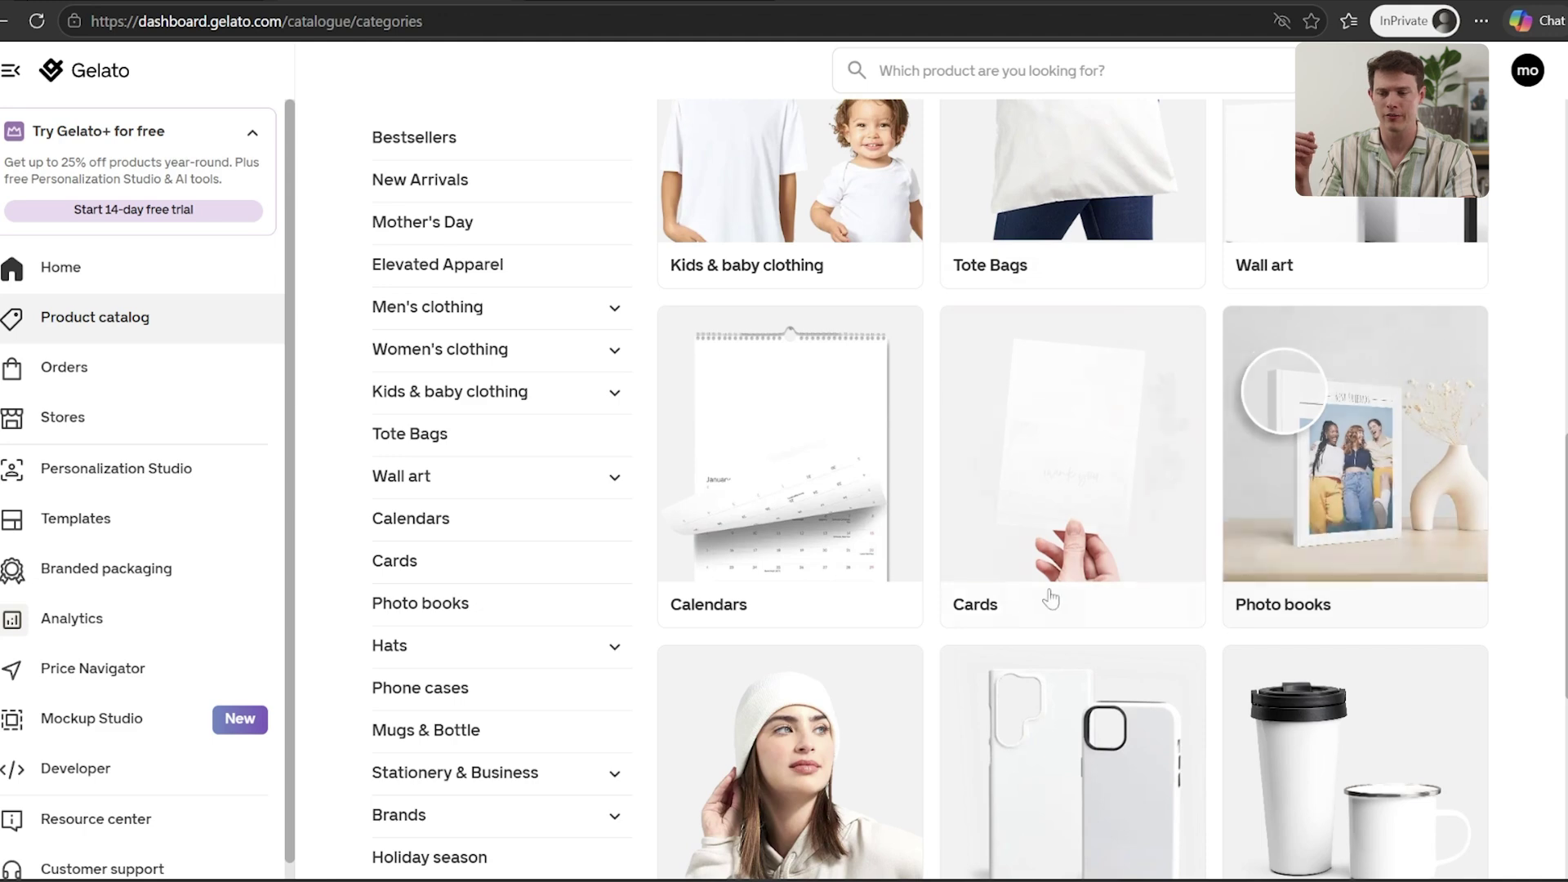
scroll(1474, 535, "down", 4)
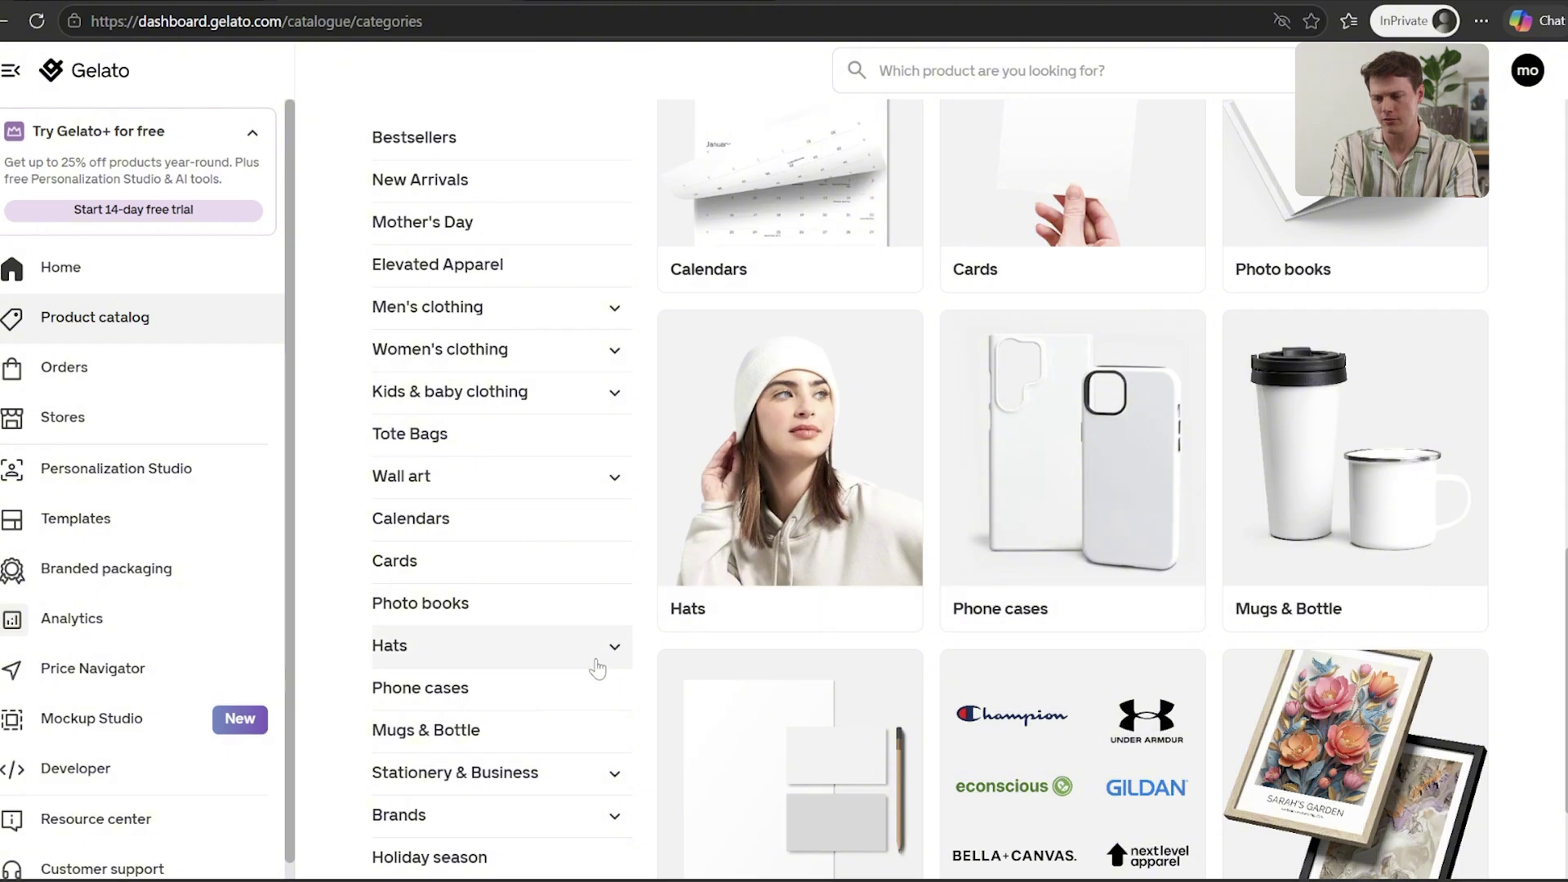
left_click(399, 816)
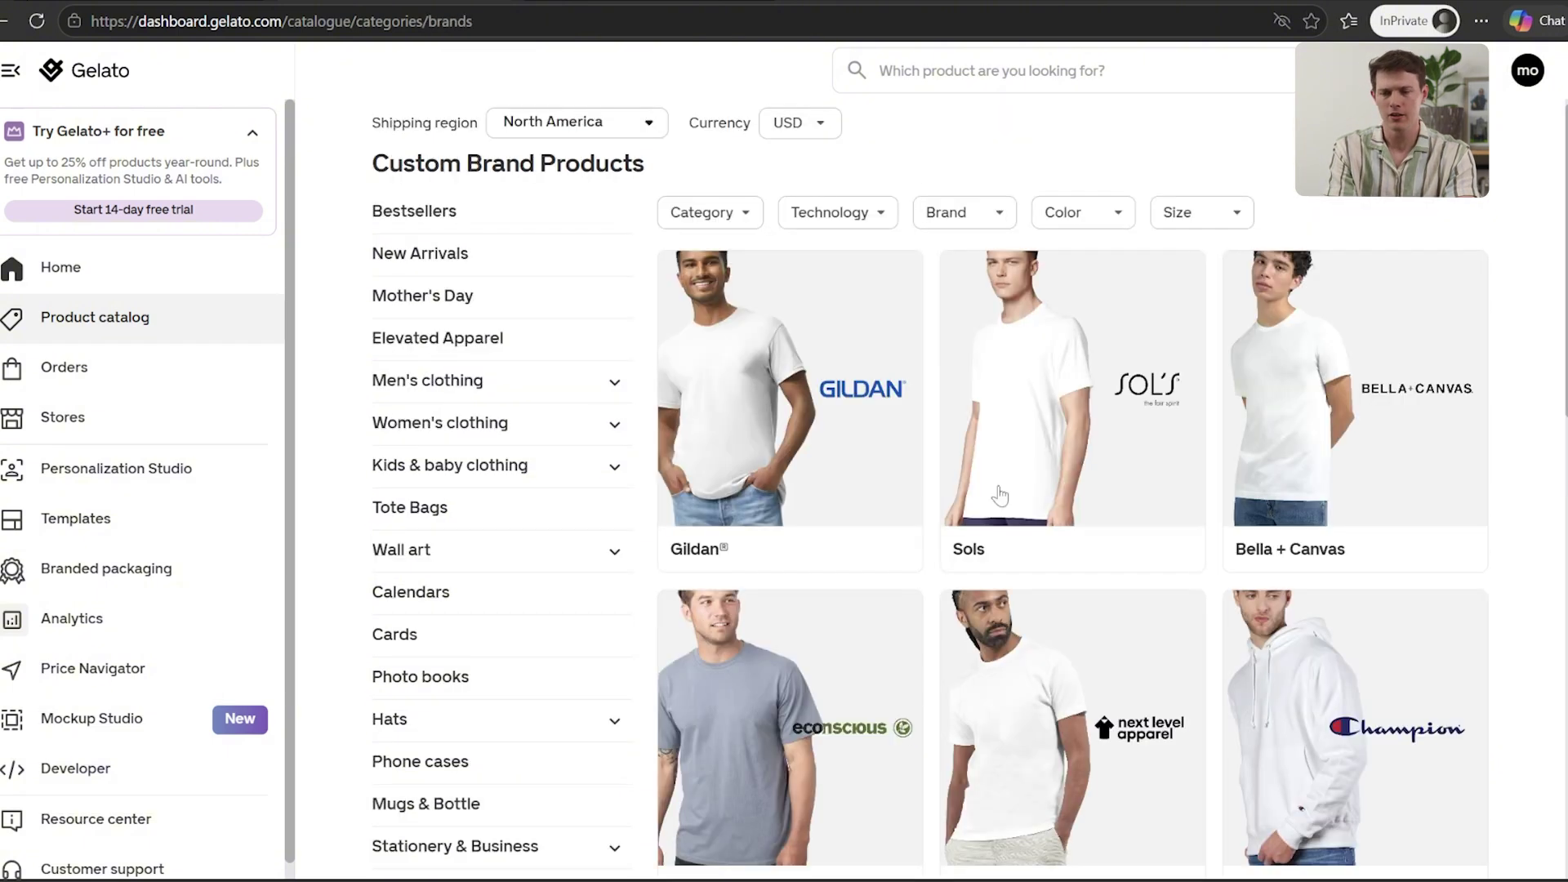
Scroll through the brand cards and open the Gildan products page
scroll(1547, 427, "down", 5)
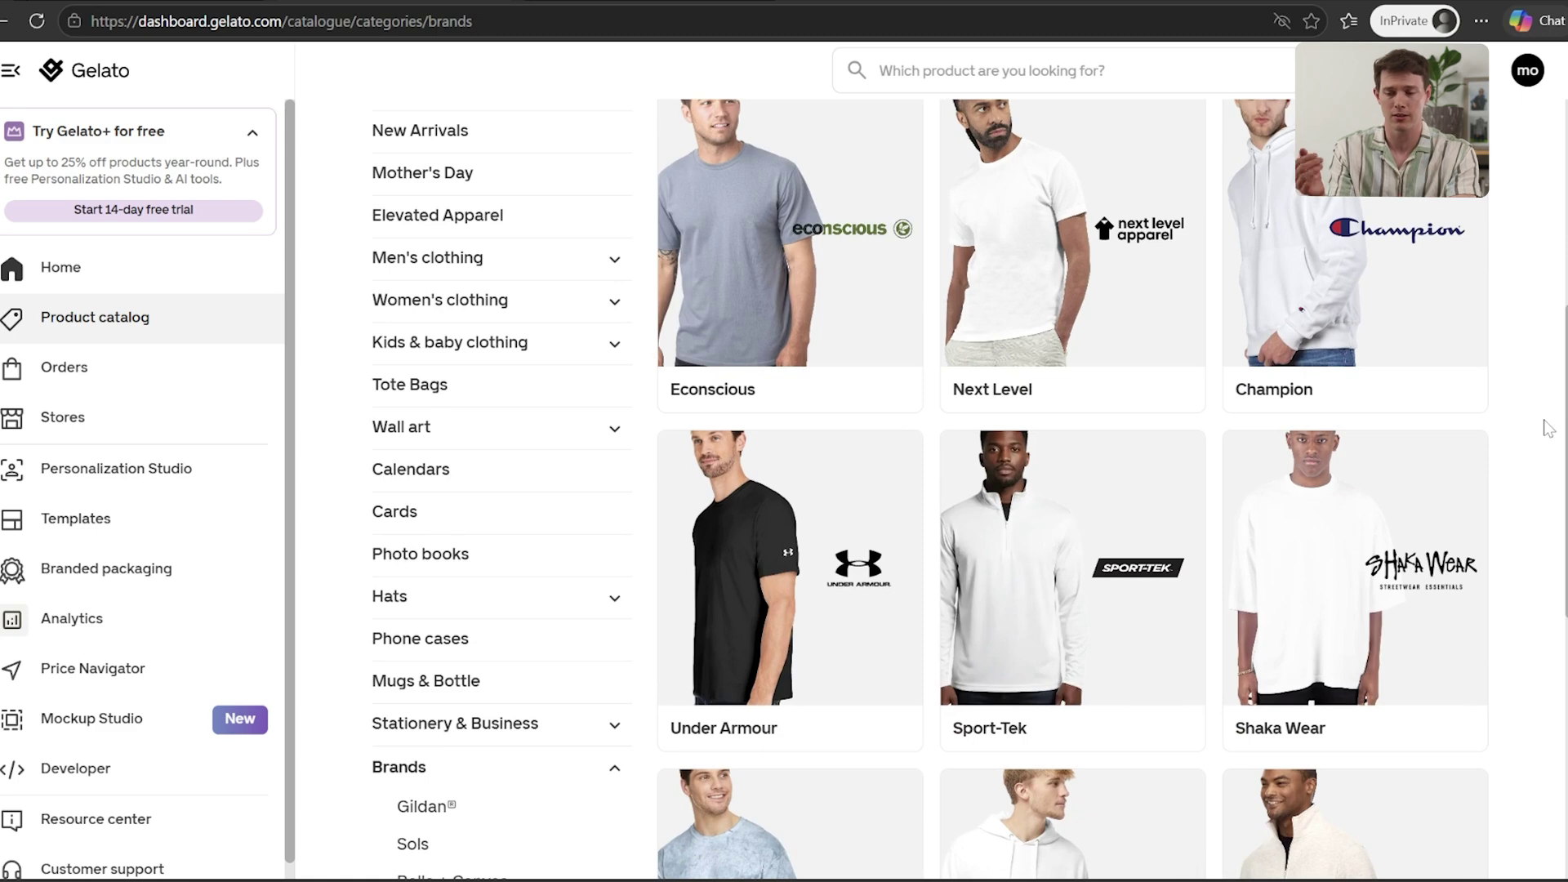
scroll(1547, 427, "down", 4)
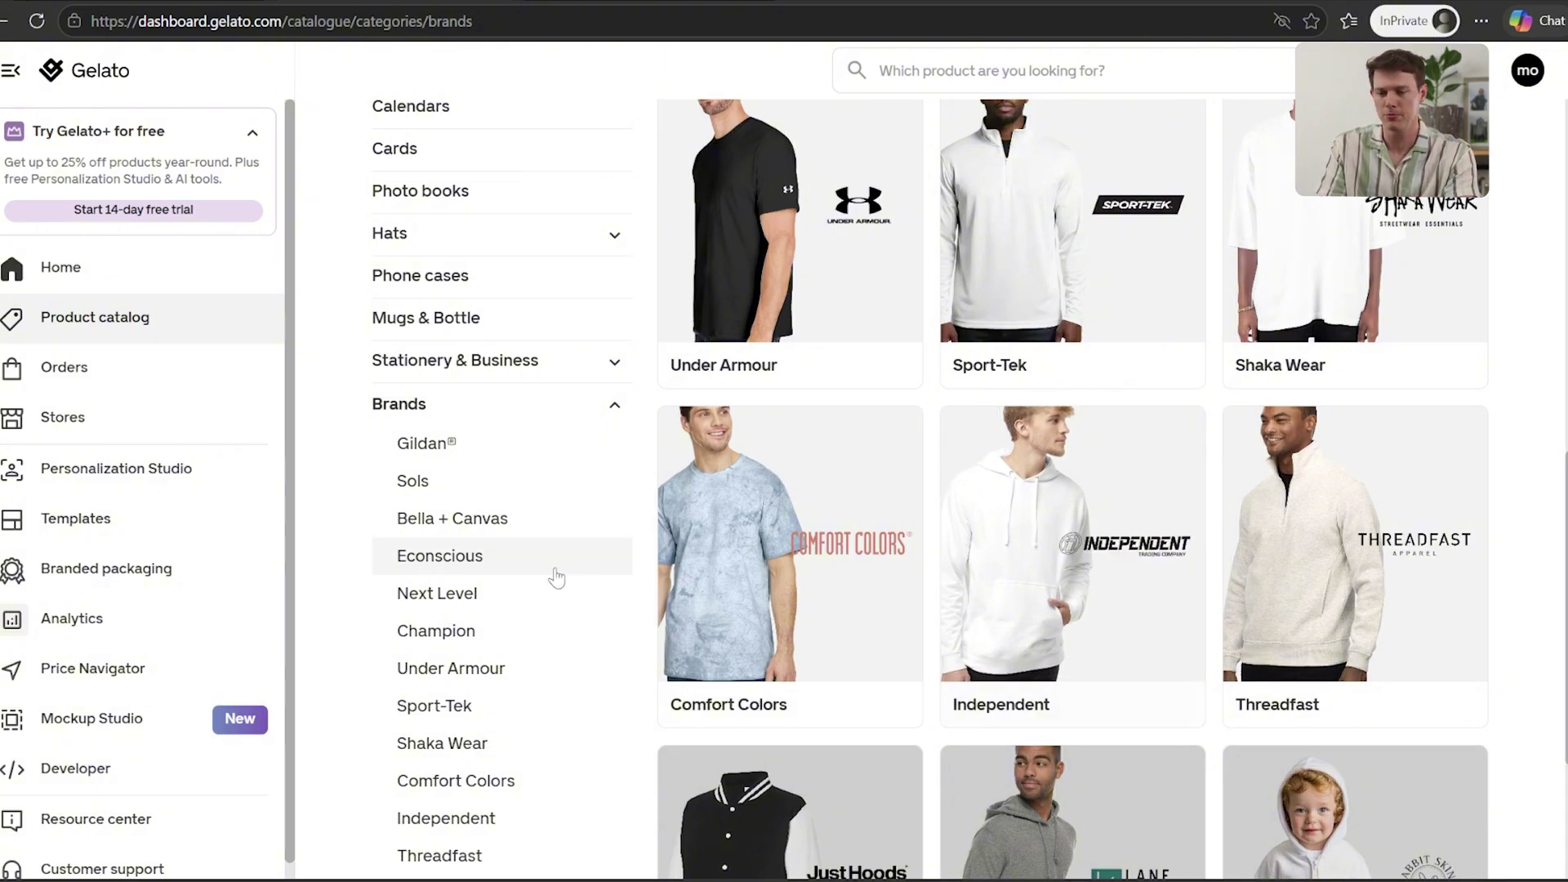
scroll(816, 588, "up", 5)
scroll(846, 594, "down", 4)
scroll(844, 588, "down", 3)
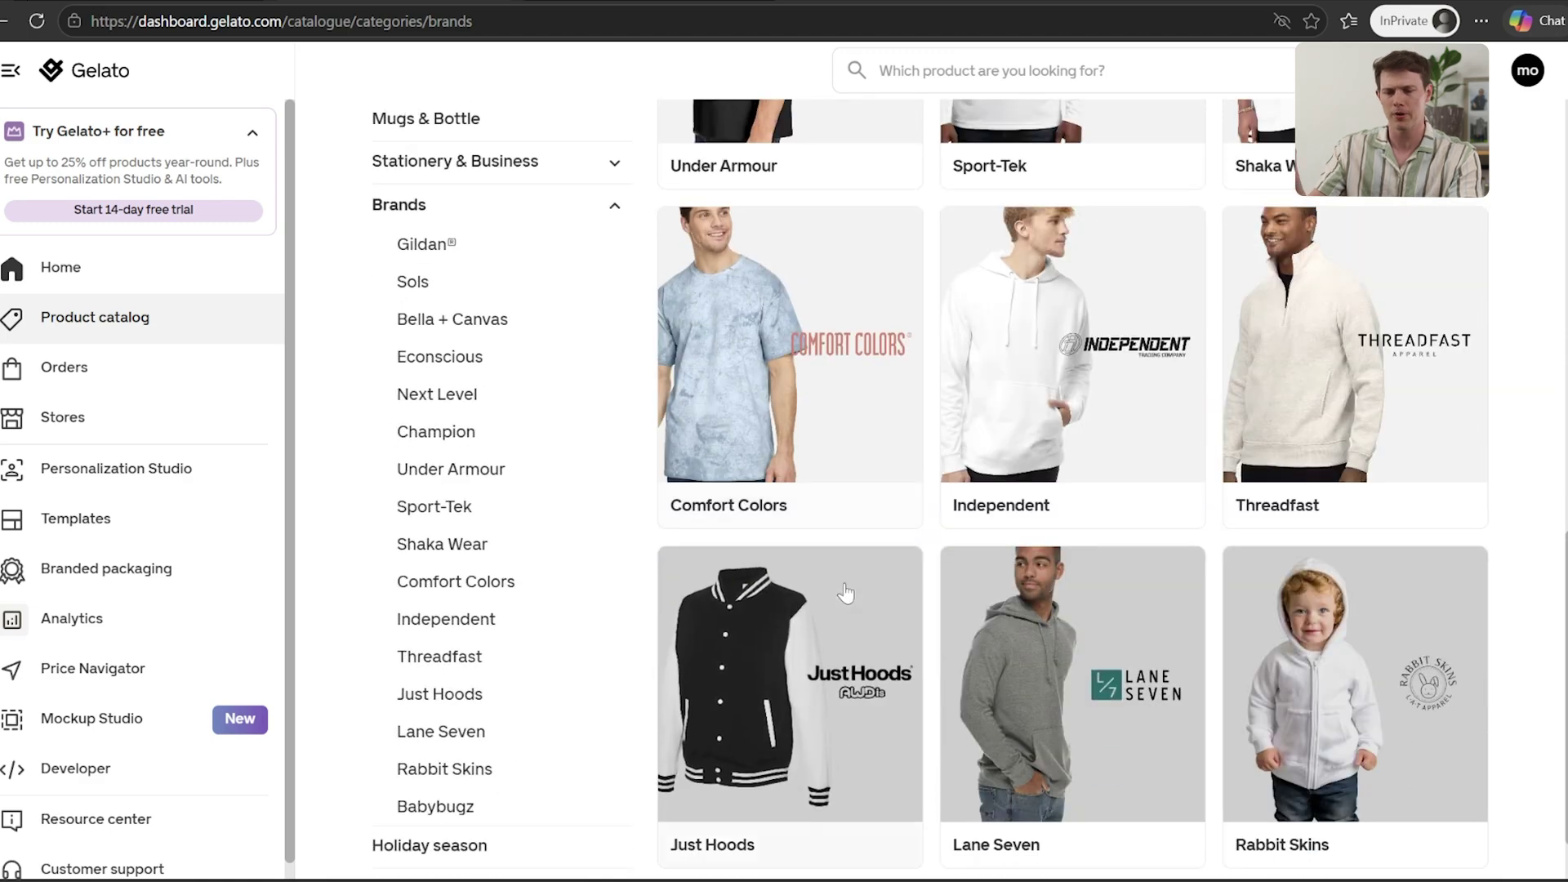
scroll(841, 584, "up", 10)
scroll(809, 564, "down", 1)
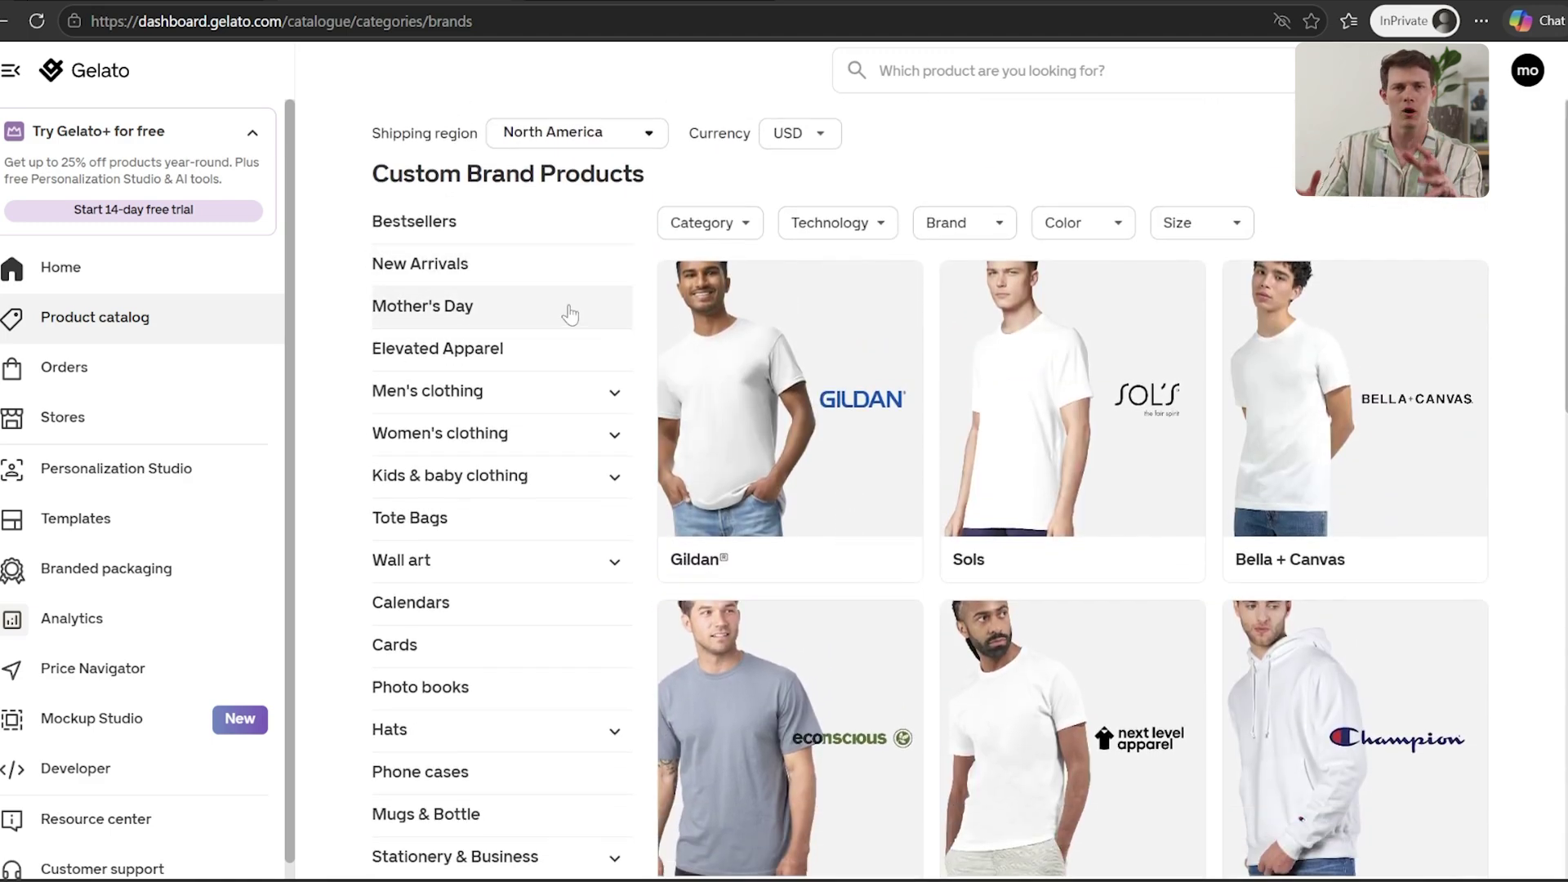
left_click(777, 400)
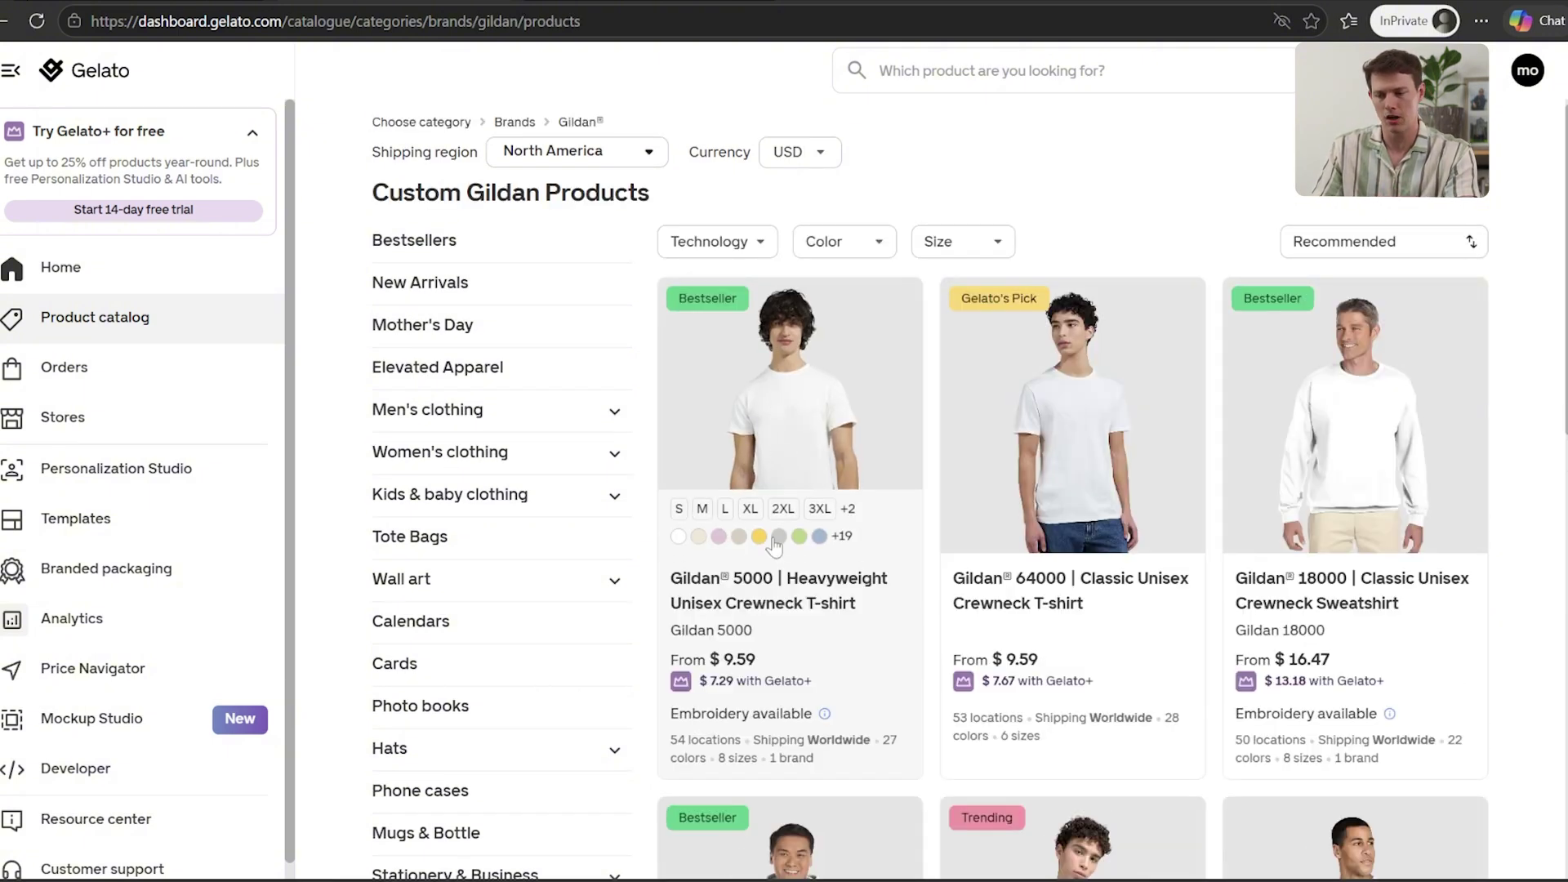
Open the Gildan 5000 Heavyweight T-shirt details, then go to the Stores connection page
left_click(778, 606)
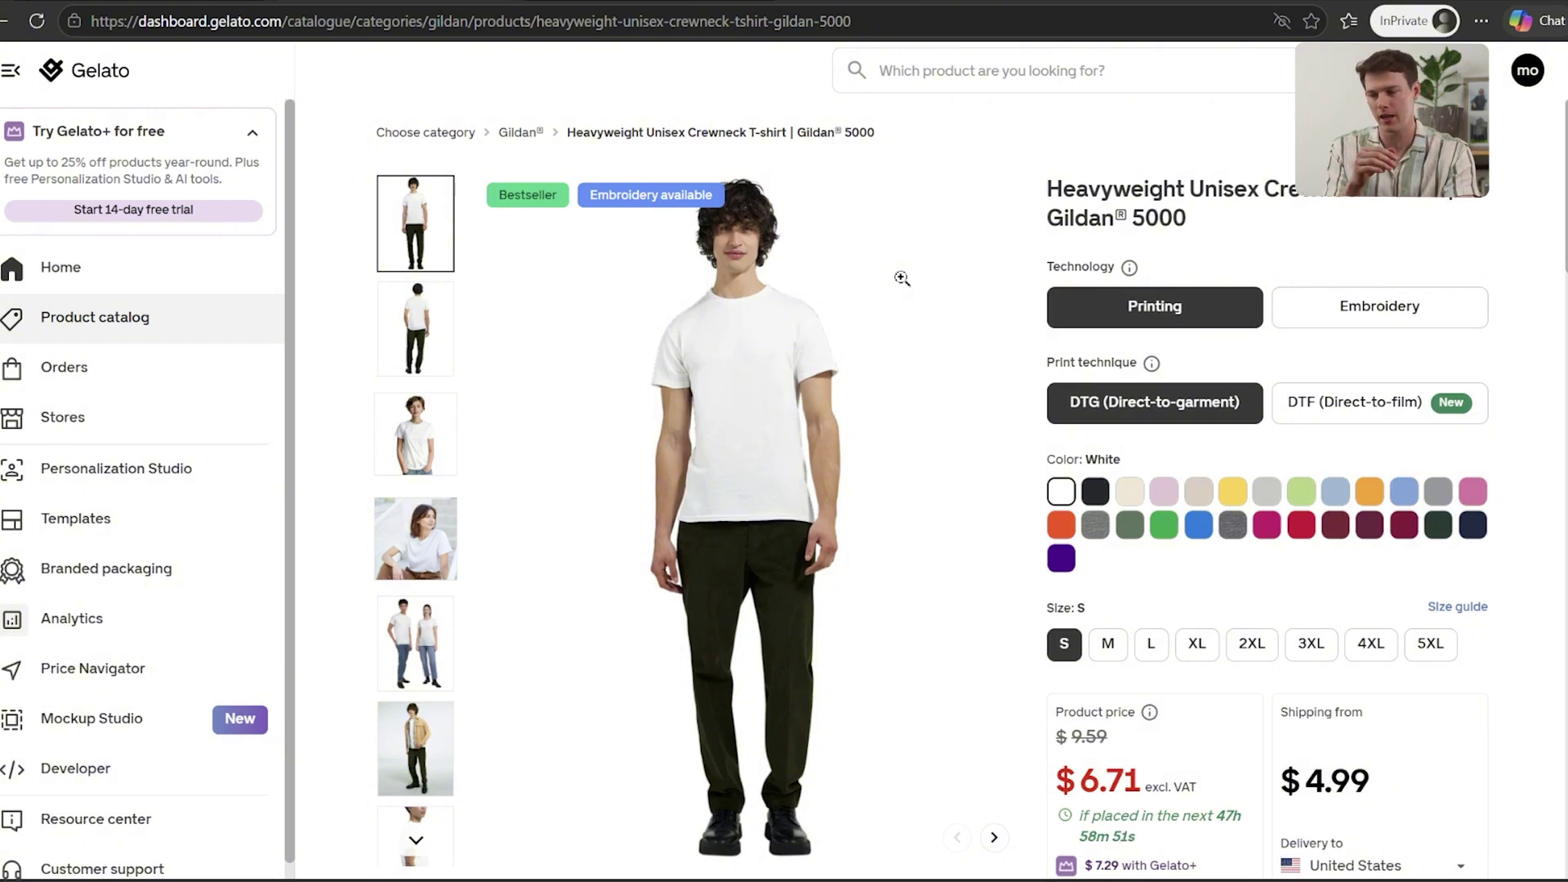
left_click(85, 423)
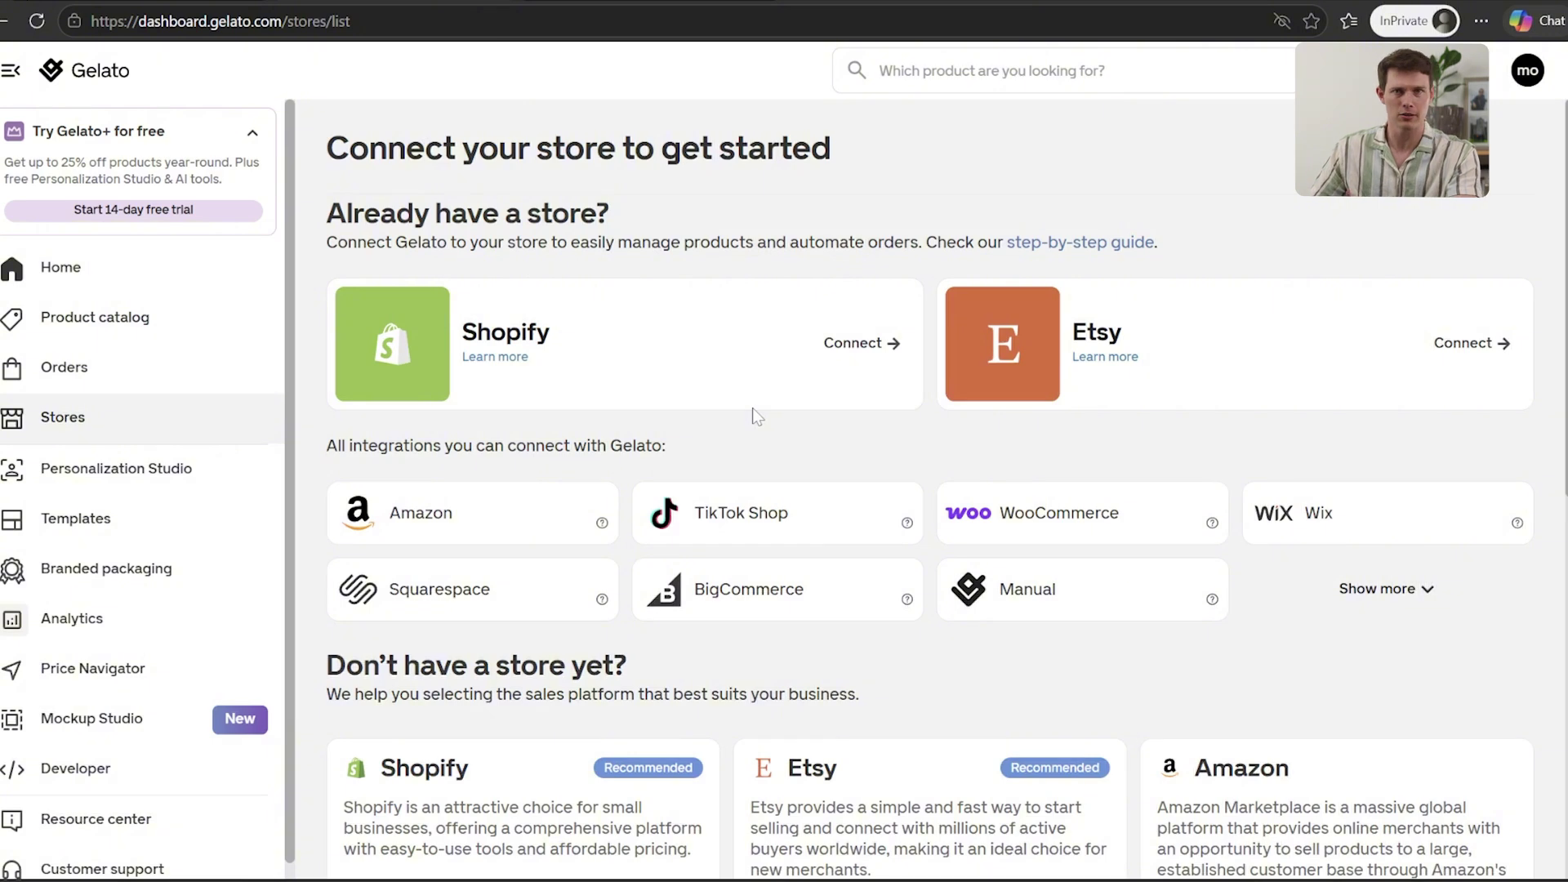
Start Gelato's Shopify connection and install the Gelato: Print on Demand app from its App Store listing
left_click(862, 347)
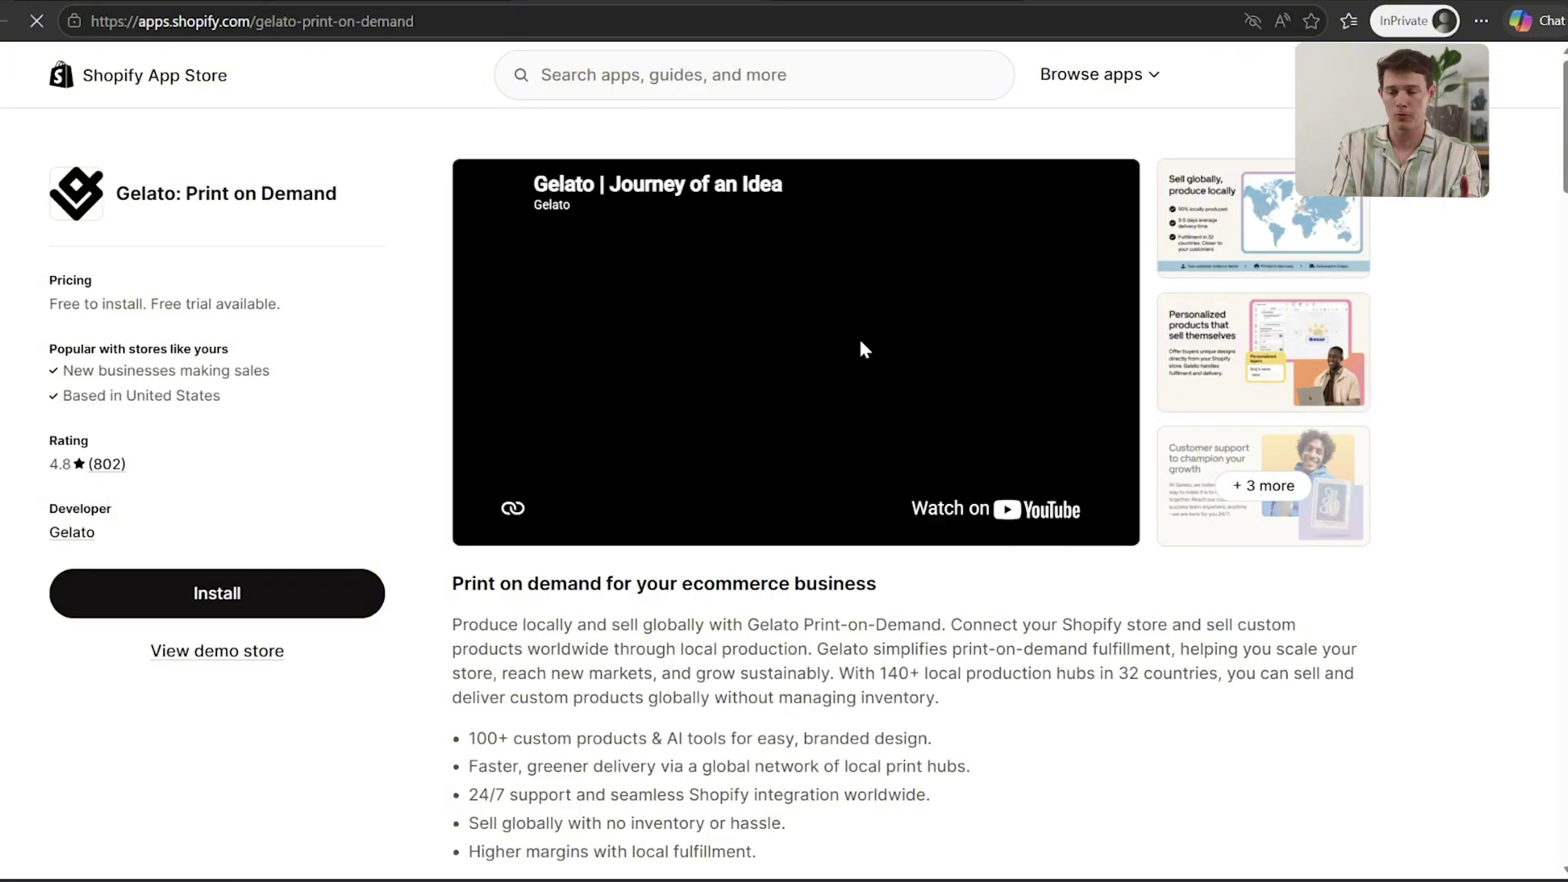
left_click(184, 595)
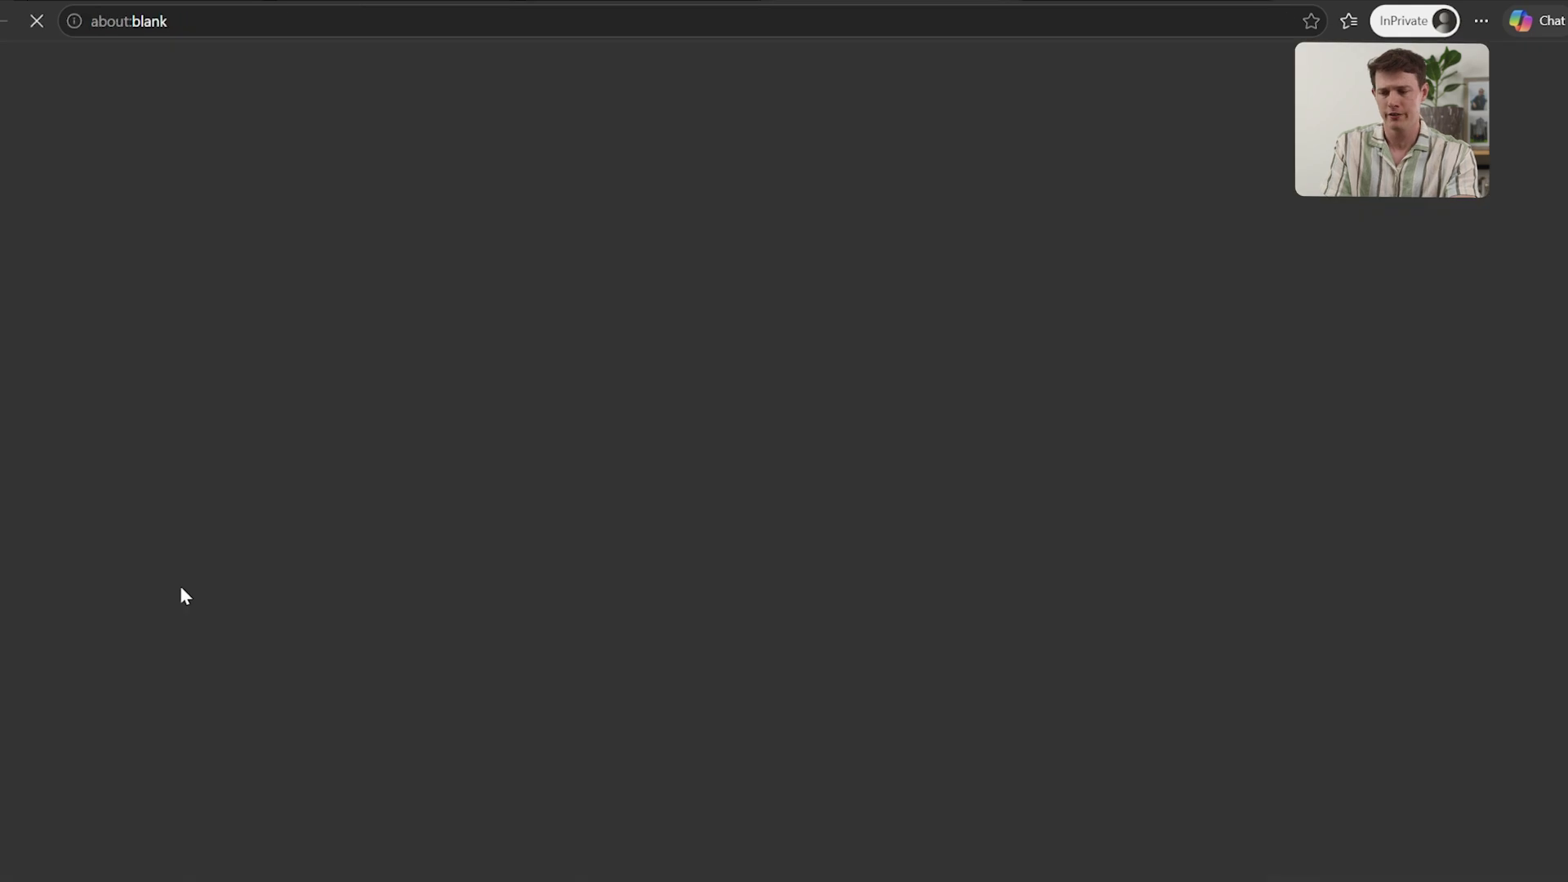